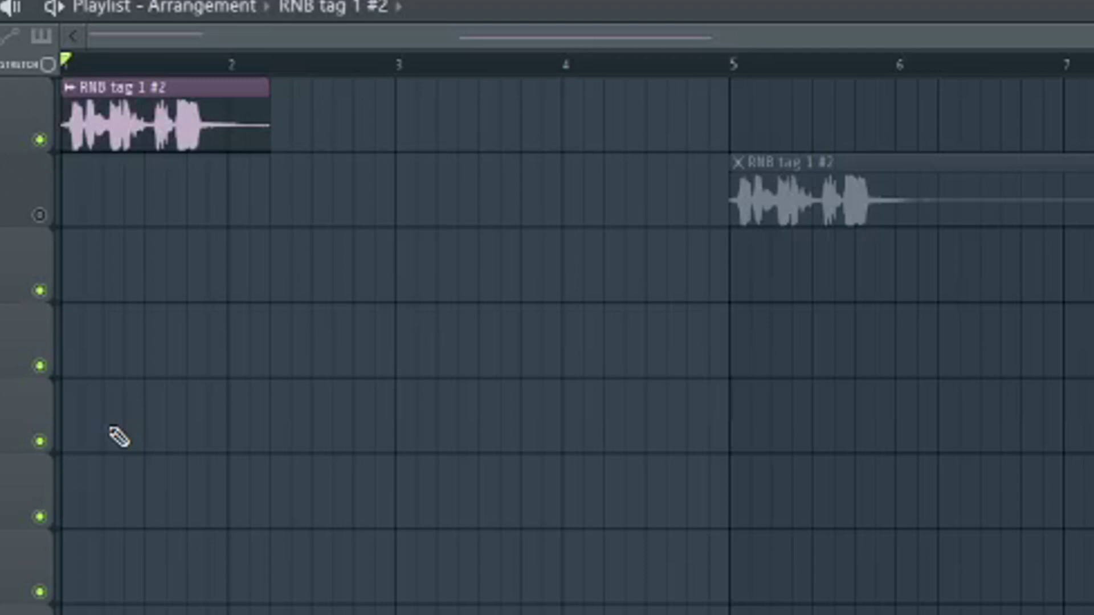
Step: Play the start of the first RNB tag 1 #2 clip repeatedly and examine its opening syllable
{"action": "left_click_drag", "start_coordinate": [1082, 36], "coordinate": [325, 64]}
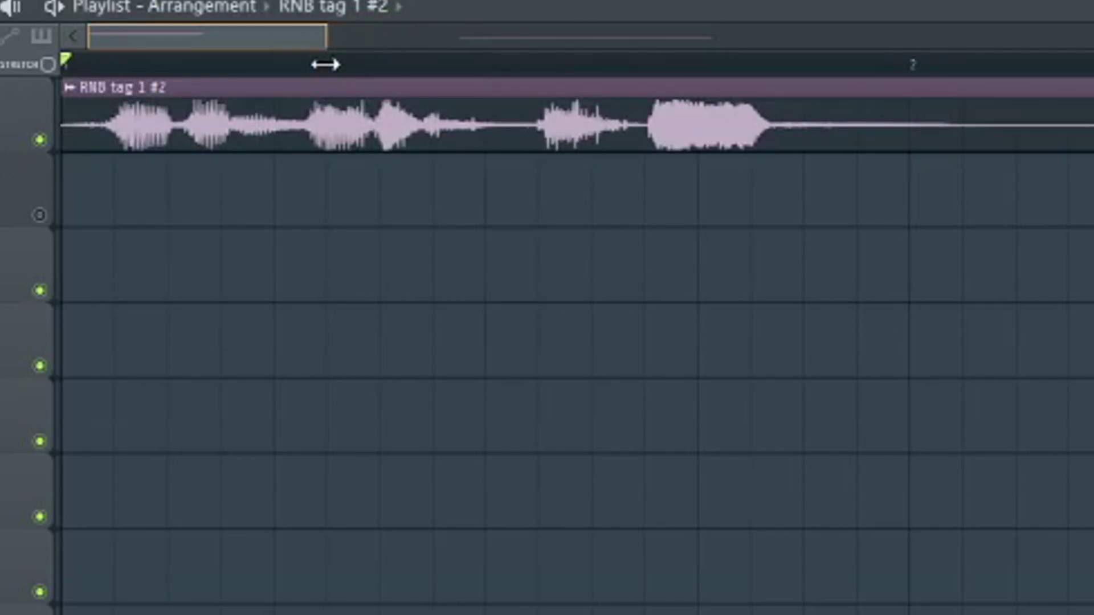
{"action": "left_click_drag", "start_coordinate": [325, 65], "coordinate": [253, 91]}
{"action": "key", "text": "space"}
{"action": "key", "text": "space"}
{"action": "key", "text": "space"}
{"action": "key", "text": "space"}
{"action": "key", "text": "space"}
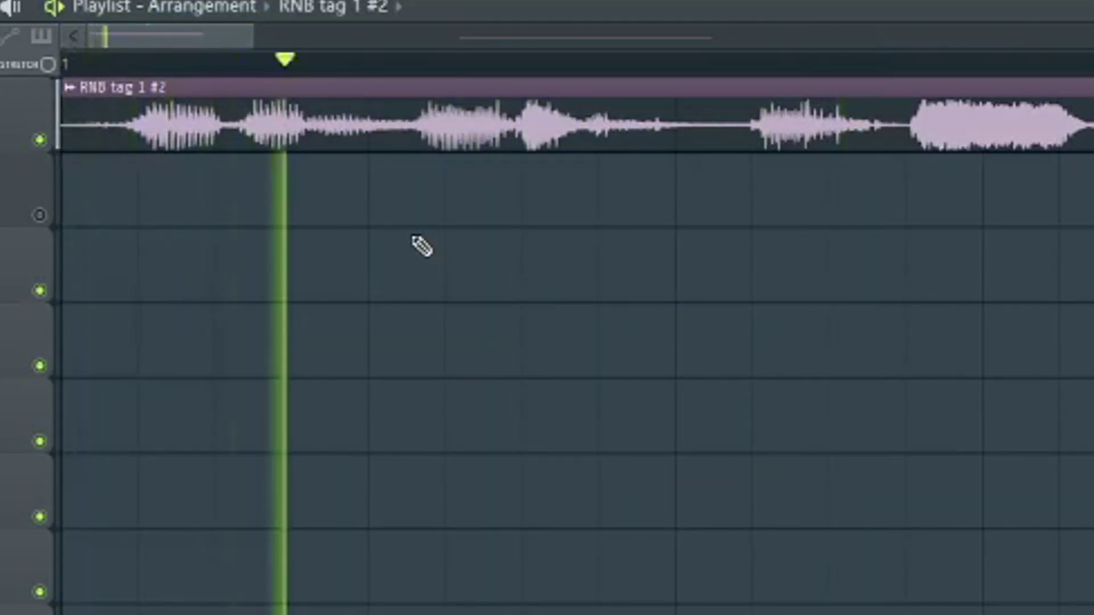
{"action": "key", "text": "space"}
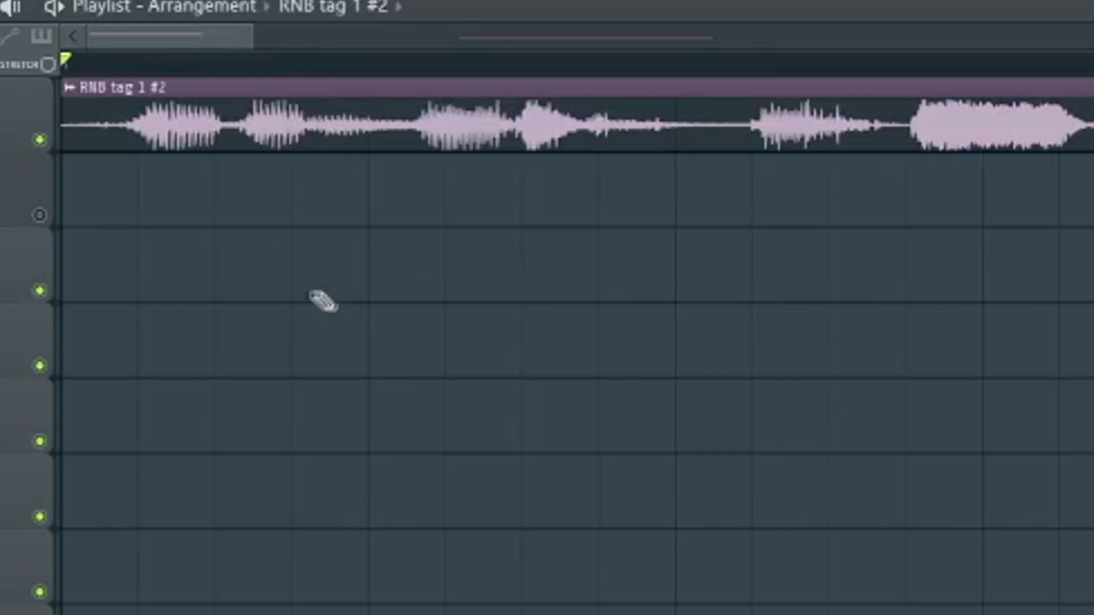
{"action": "key", "text": "space"}
{"action": "key", "text": "space"}
{"action": "key", "text": "space"}
{"action": "key", "text": "space"}
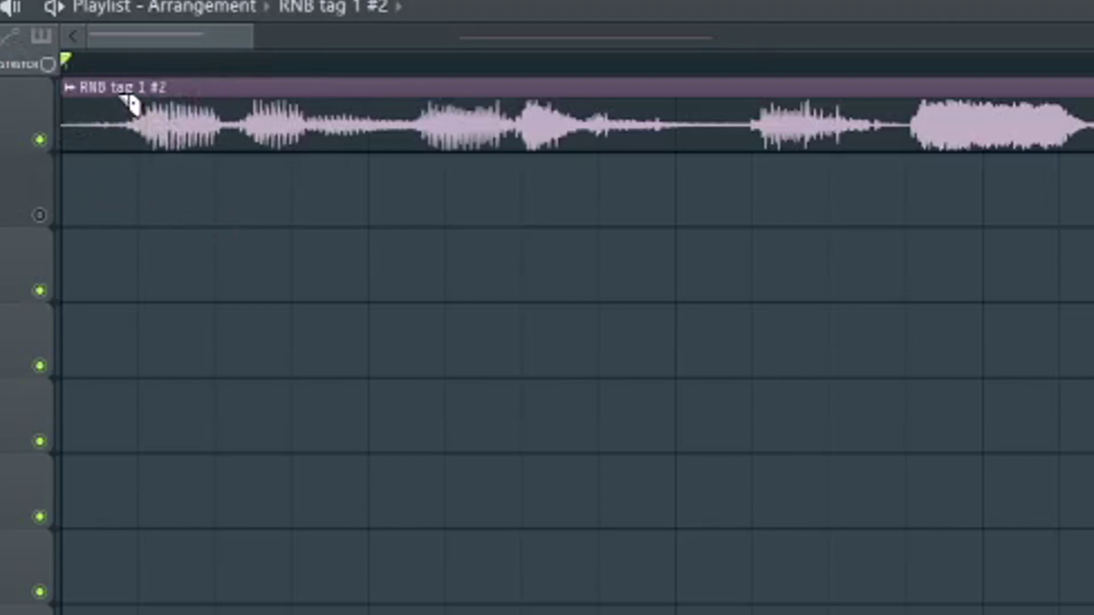
{"action": "key", "text": "space"}
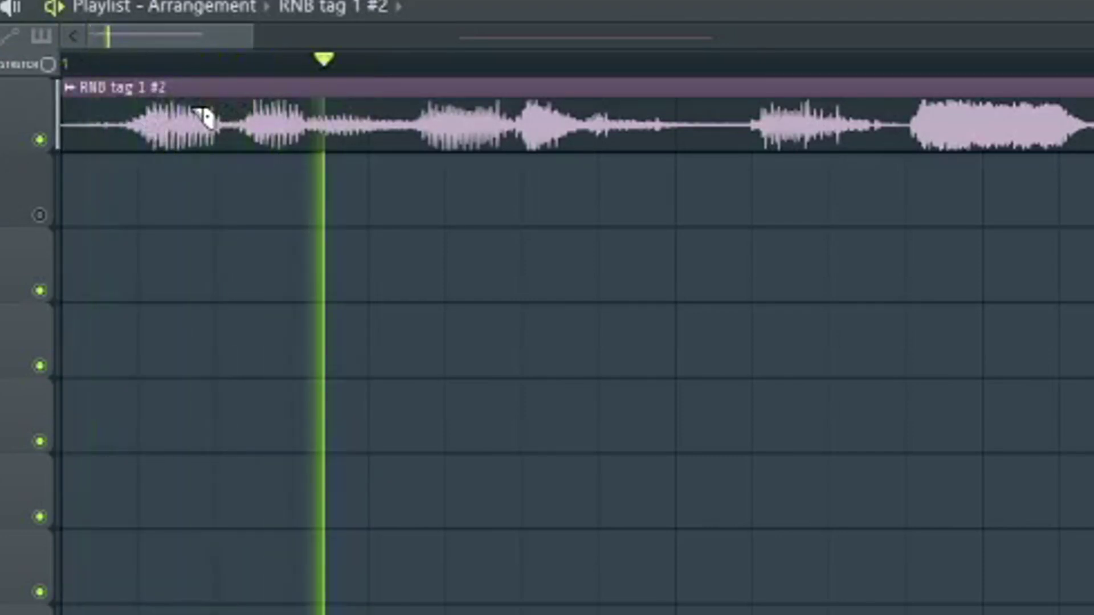
{"action": "key", "text": "space"}
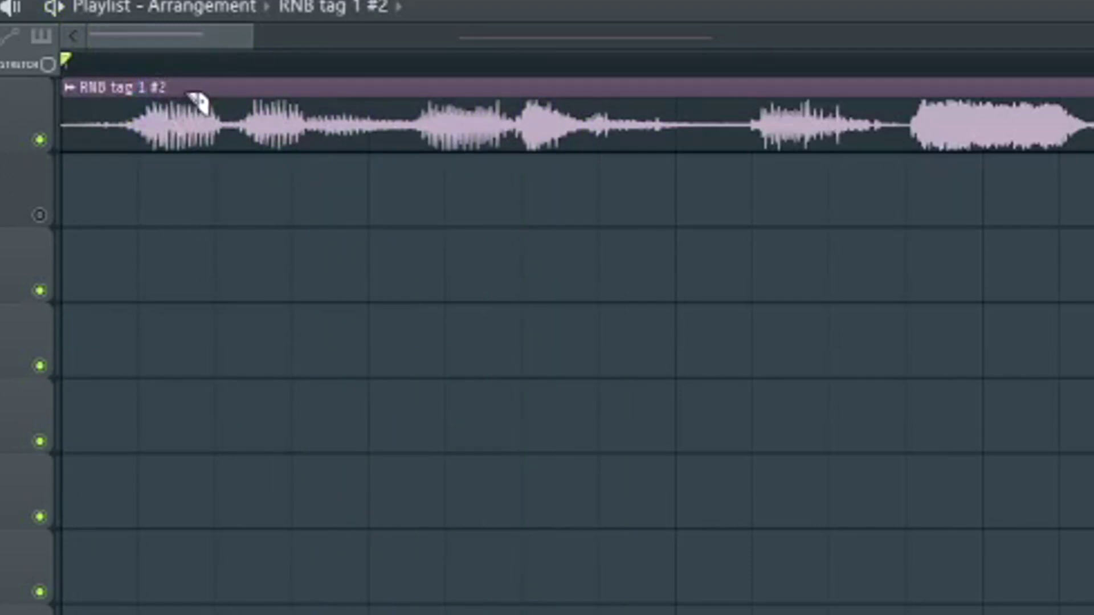
{"action": "key", "text": "super"}
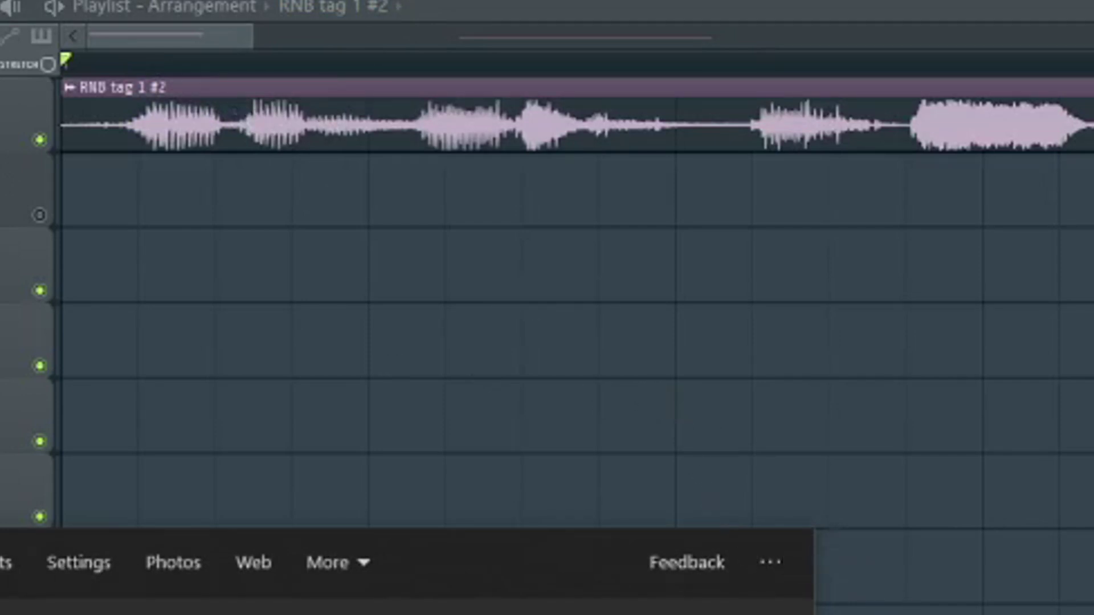
{"action": "key", "text": "Escape"}
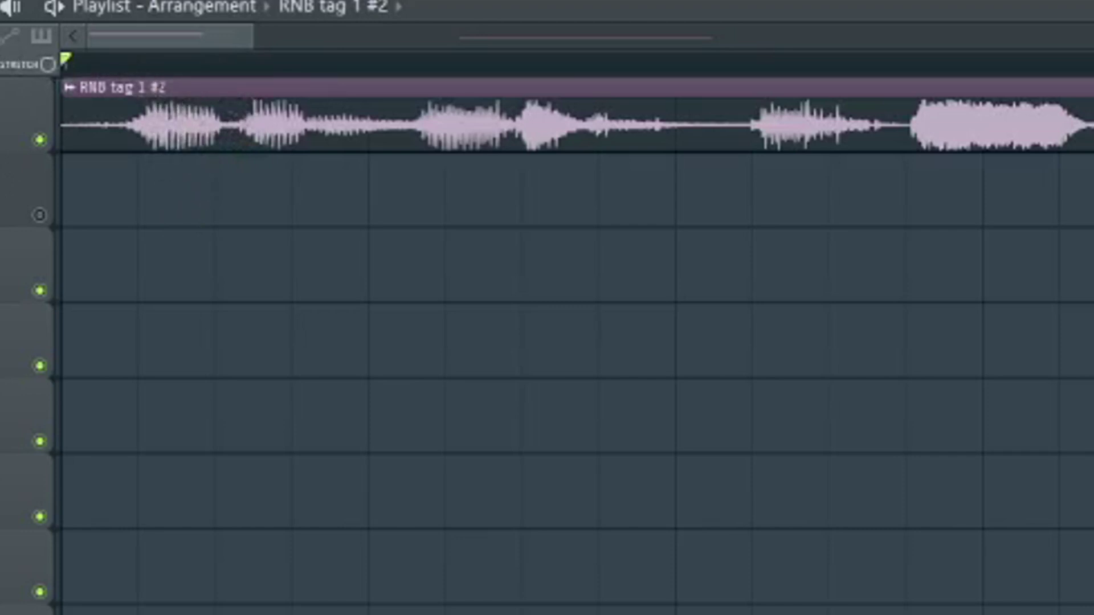
Step: Slice the RNB tag 1 #2 clip partway through its first syllable and move the remainder later on the same track
{"action": "key", "text": "space"}
{"action": "key", "text": "space"}
{"action": "left_click_drag", "start_coordinate": [172, 84], "coordinate": [176, 181]}
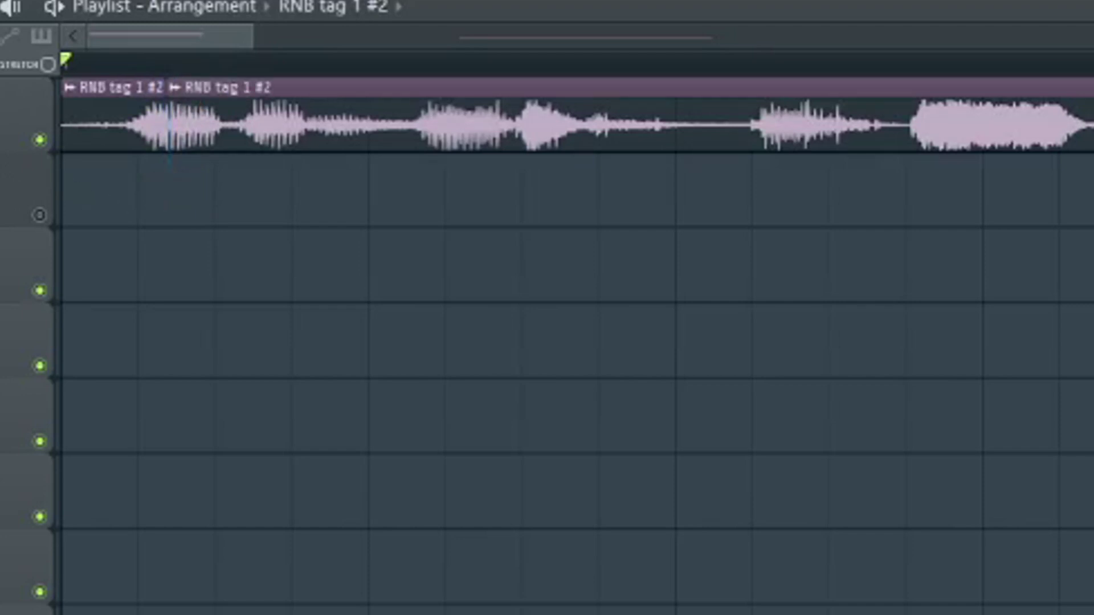
{"action": "left_click_drag", "start_coordinate": [439, 90], "coordinate": [864, 84]}
{"action": "key", "text": "space"}
{"action": "key", "text": "space"}
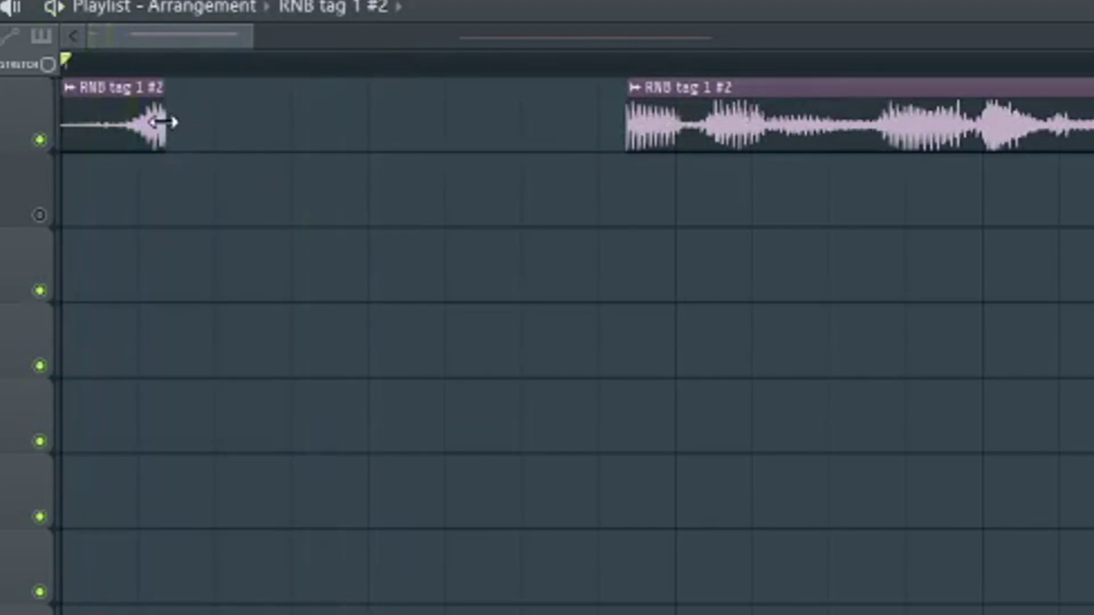
Step: Extend the end of the short opening fragment slightly and play it back
{"action": "left_click_drag", "start_coordinate": [163, 122], "coordinate": [170, 122]}
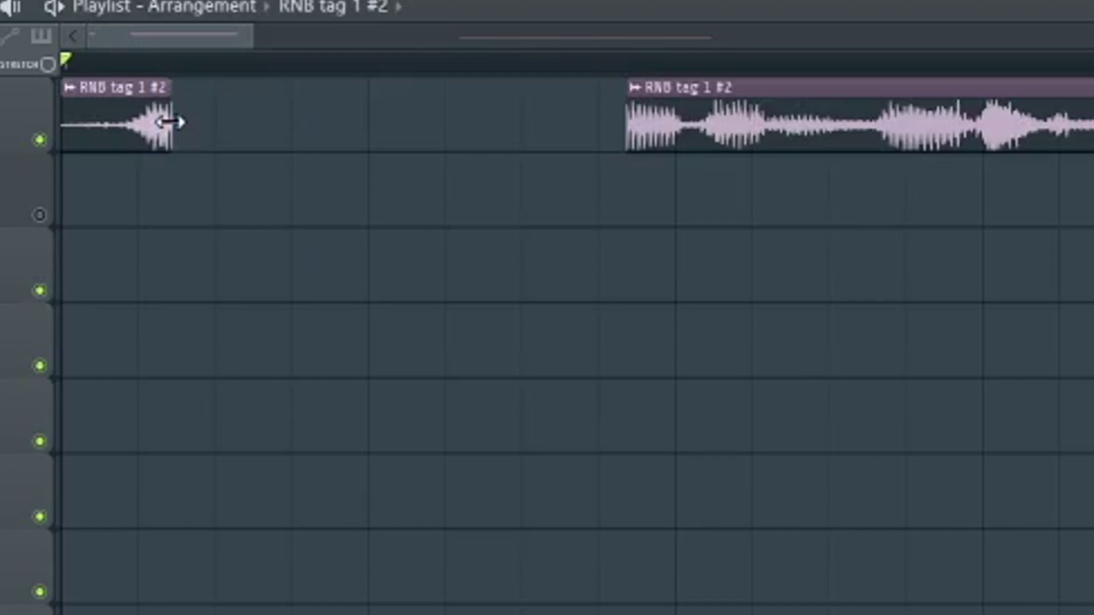
{"action": "key", "text": "space"}
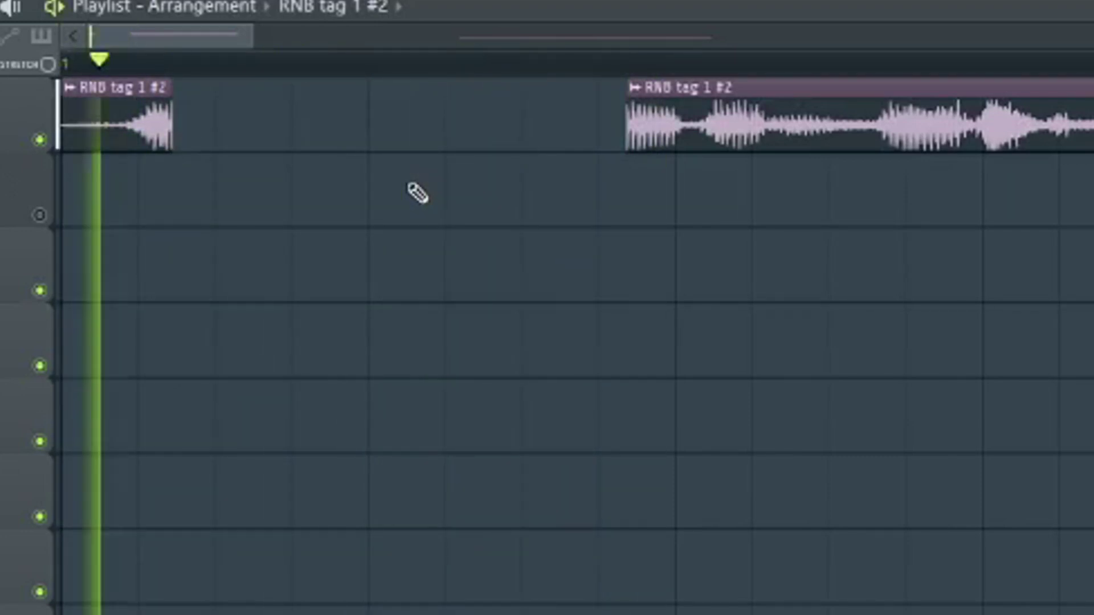
{"action": "key", "text": "space"}
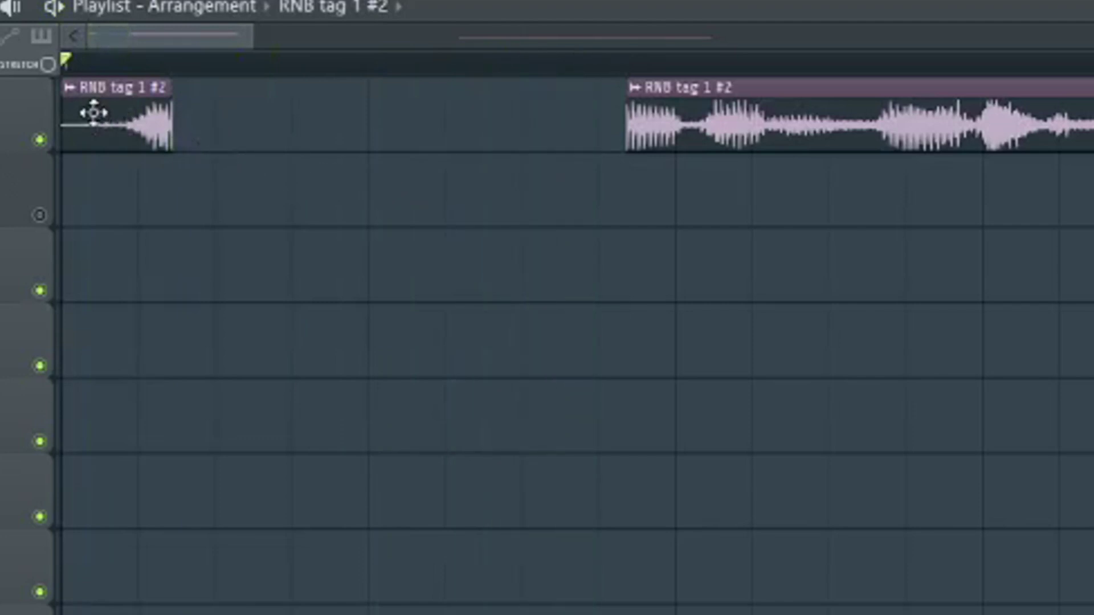
{"action": "left_click_drag", "start_coordinate": [184, 108], "coordinate": [235, 125]}
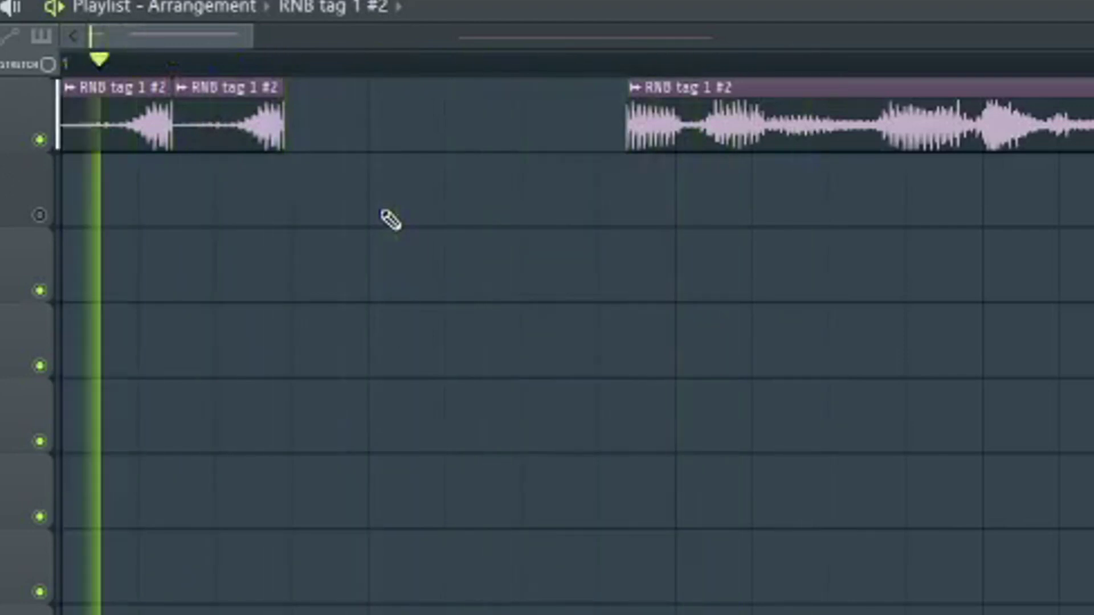
{"action": "key", "text": "space"}
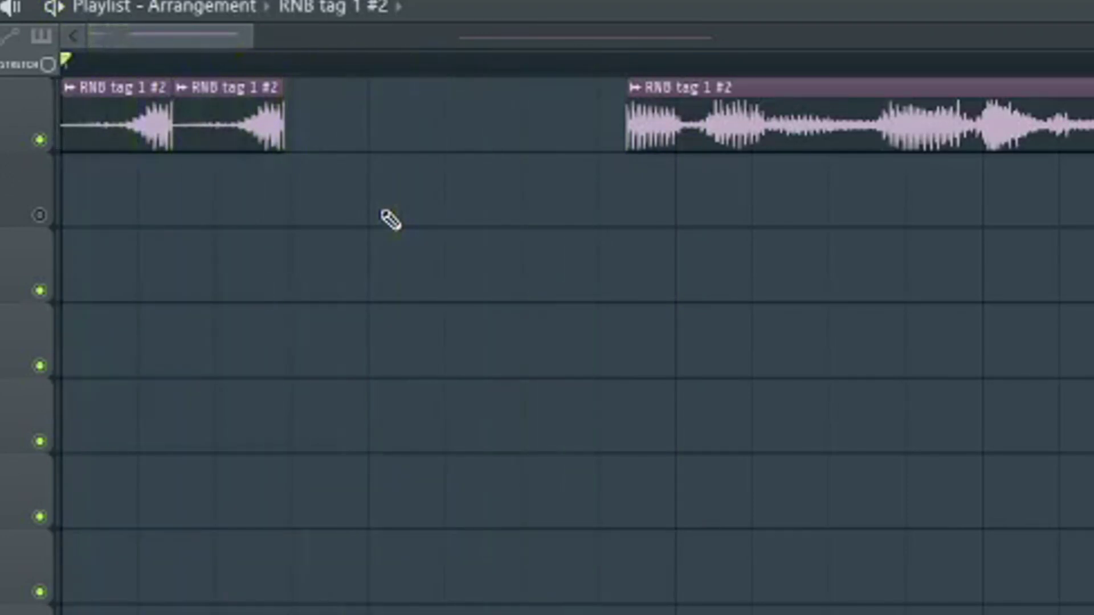
{"action": "left_click_drag", "start_coordinate": [219, 91], "coordinate": [324, 103]}
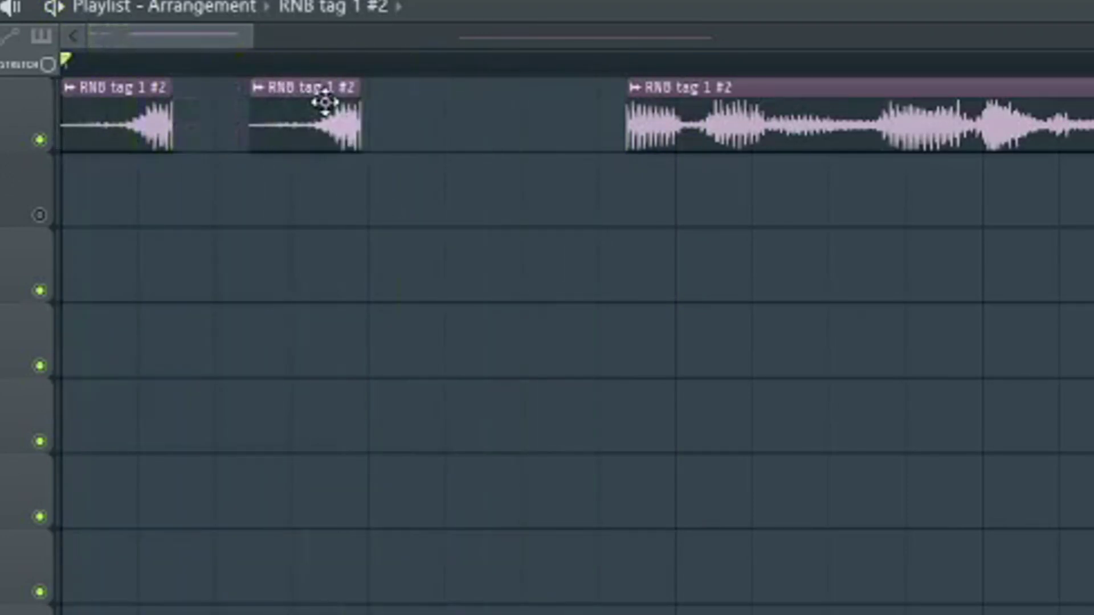
{"action": "right_click", "coordinate": [342, 125]}
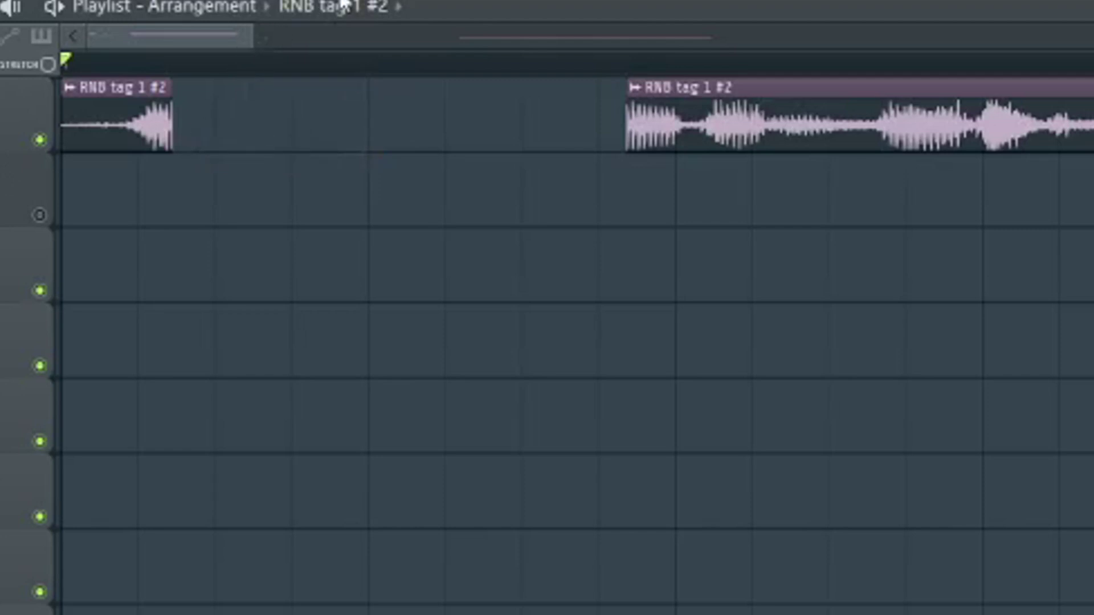
Step: Fine-trim the opening fragment's end and place a copy of it at the next grid line, overlapping the original
{"action": "left_click_drag", "start_coordinate": [257, 29], "coordinate": [175, 35]}
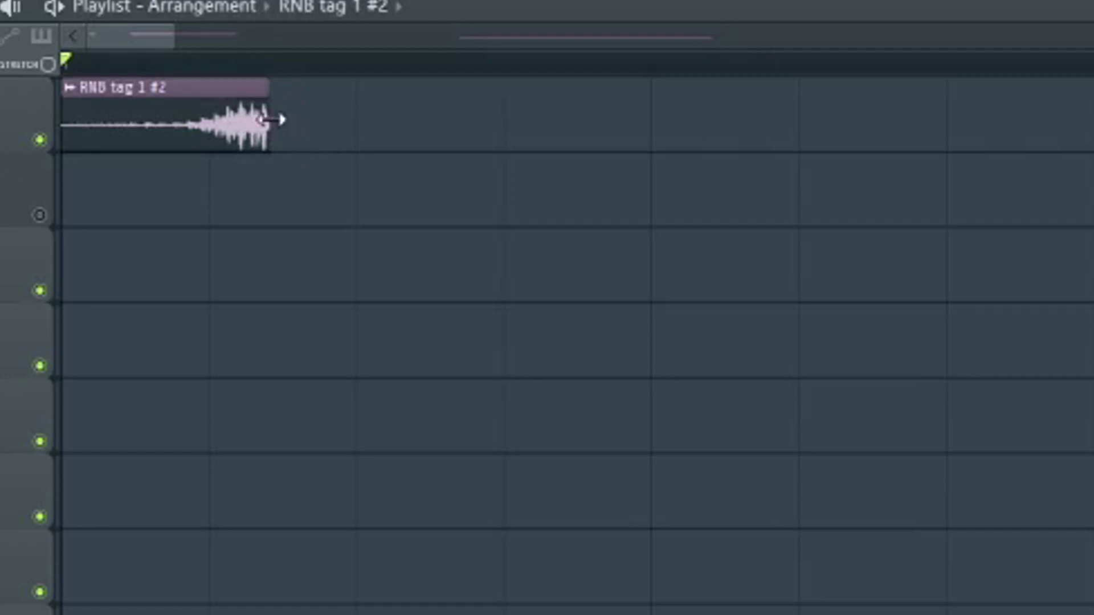
{"action": "left_click_drag", "start_coordinate": [272, 119], "coordinate": [270, 132]}
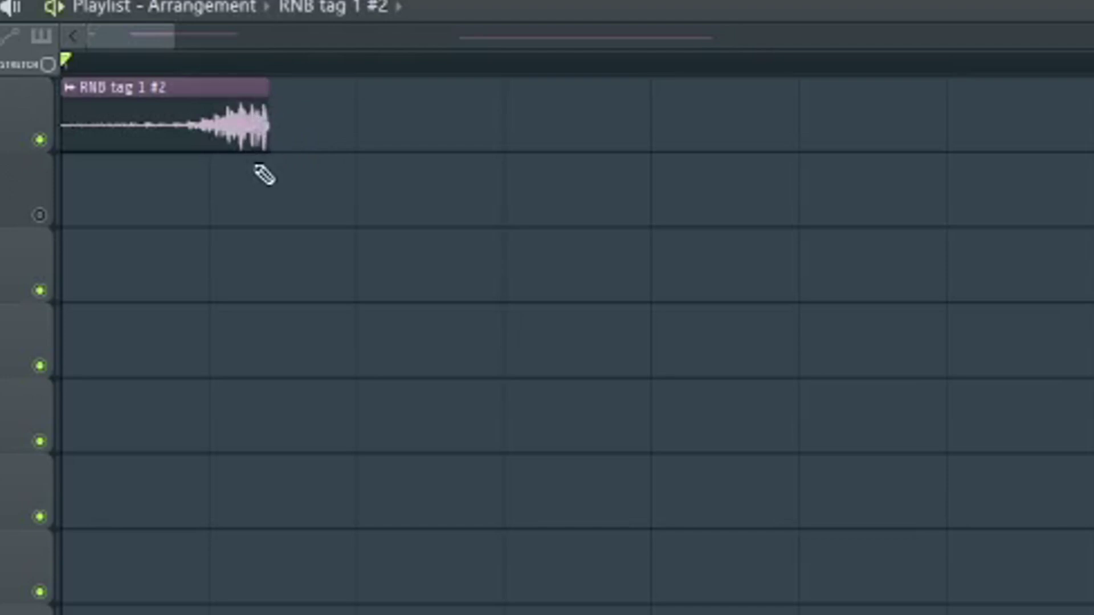
{"action": "left_click", "coordinate": [290, 122]}
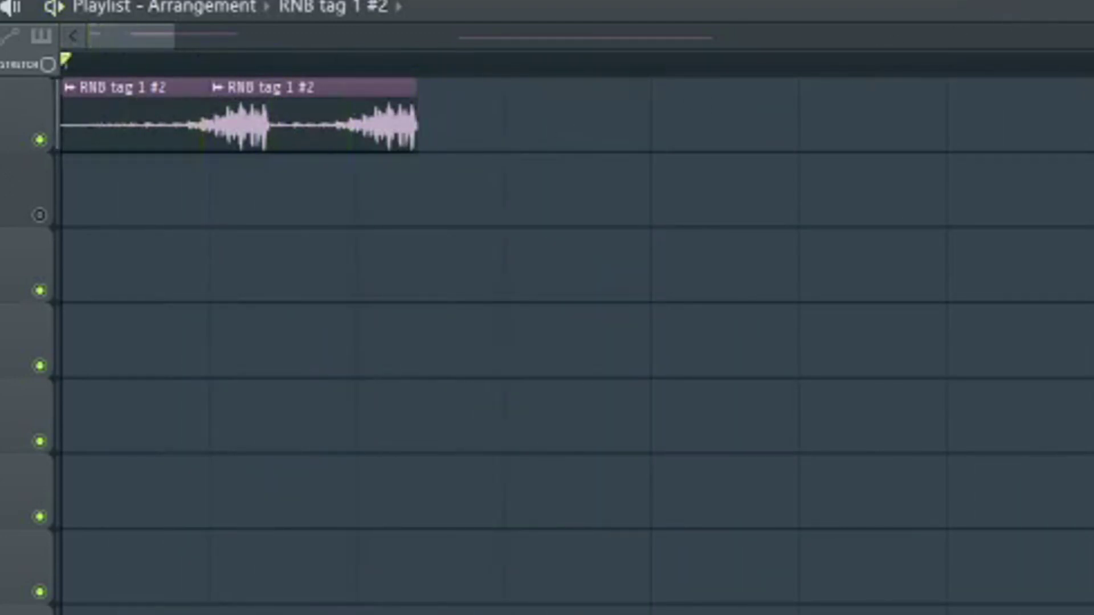
Step: Move the remaining tag clip earlier so it starts directly after the second fragment, and play back the stutter
{"action": "left_click_drag", "start_coordinate": [1019, 123], "coordinate": [920, 122]}
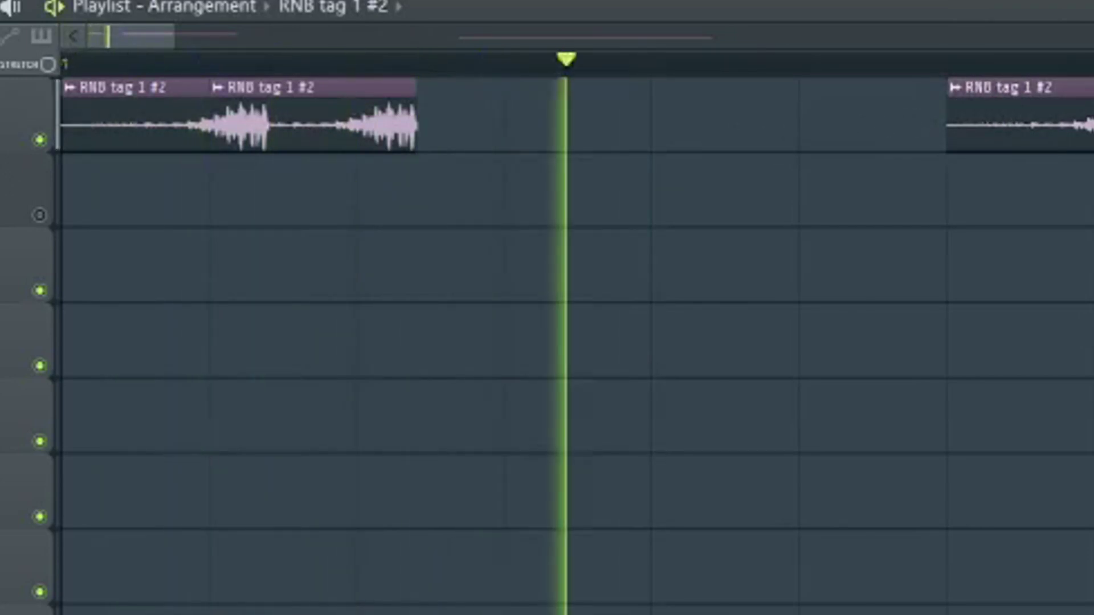
{"action": "left_click_drag", "start_coordinate": [1085, 122], "coordinate": [962, 122]}
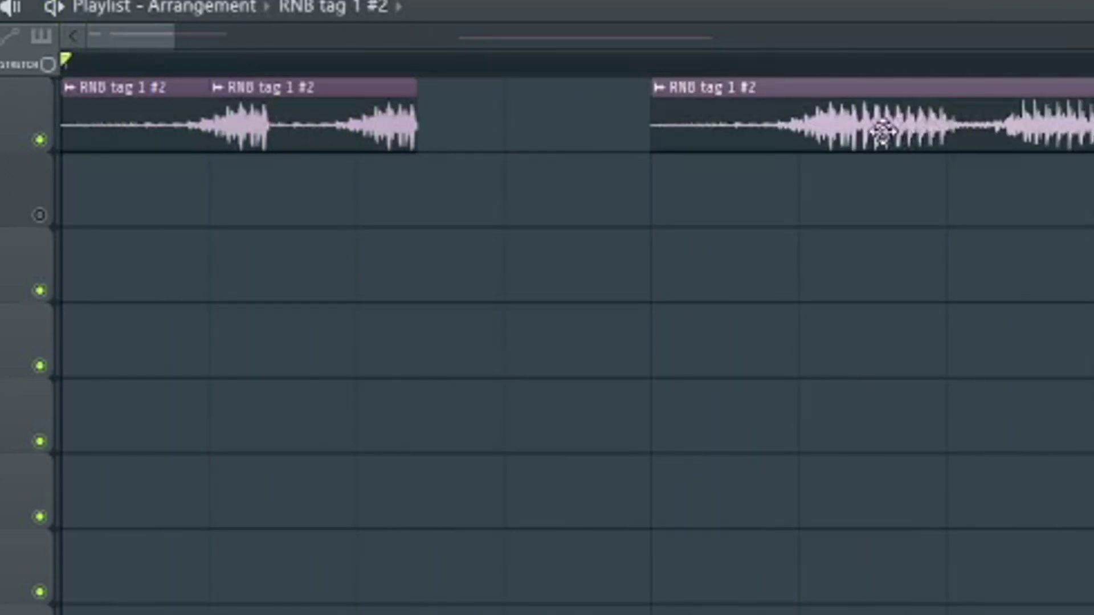
{"action": "left_click_drag", "start_coordinate": [837, 131], "coordinate": [777, 128]}
{"action": "left_click_drag", "start_coordinate": [174, 36], "coordinate": [441, 40]}
{"action": "left_click_drag", "start_coordinate": [366, 131], "coordinate": [406, 105]}
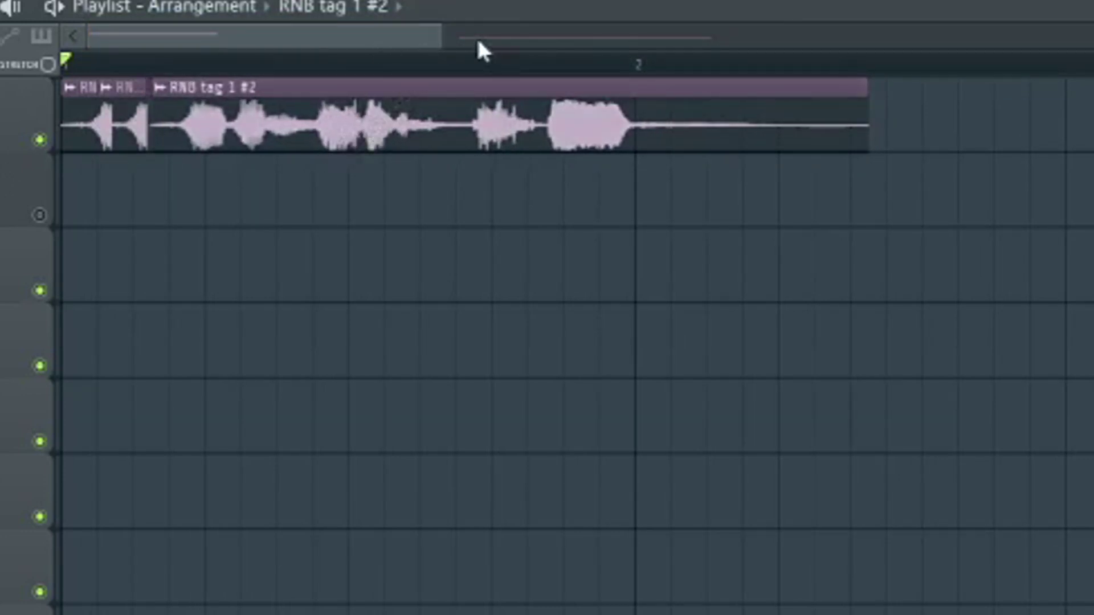
{"action": "left_click_drag", "start_coordinate": [432, 43], "coordinate": [183, 68]}
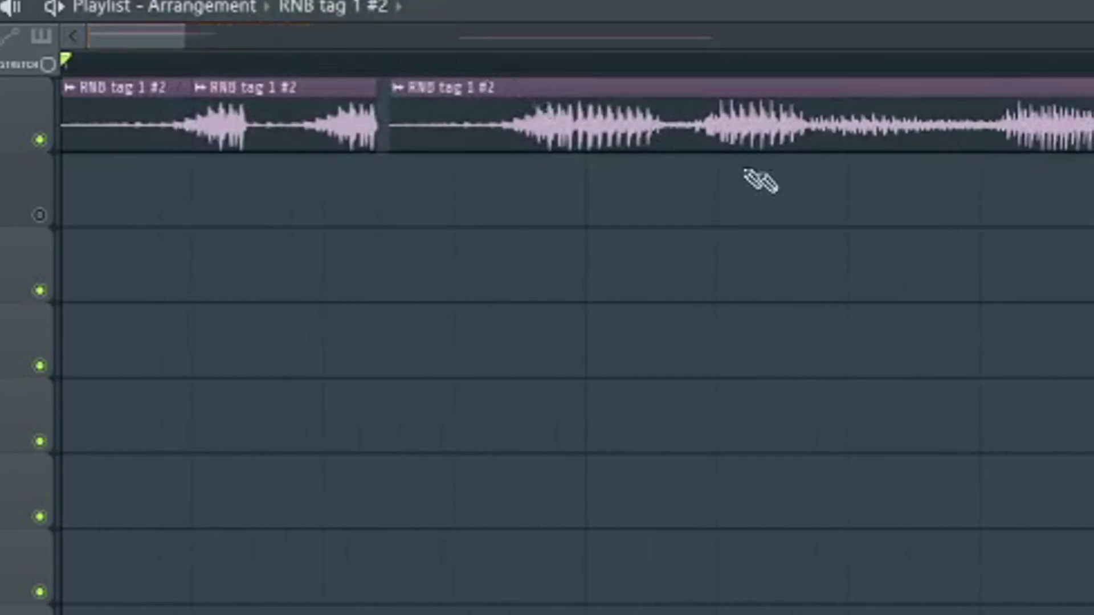
{"action": "left_click_drag", "start_coordinate": [824, 136], "coordinate": [815, 128]}
{"action": "key", "text": "space"}
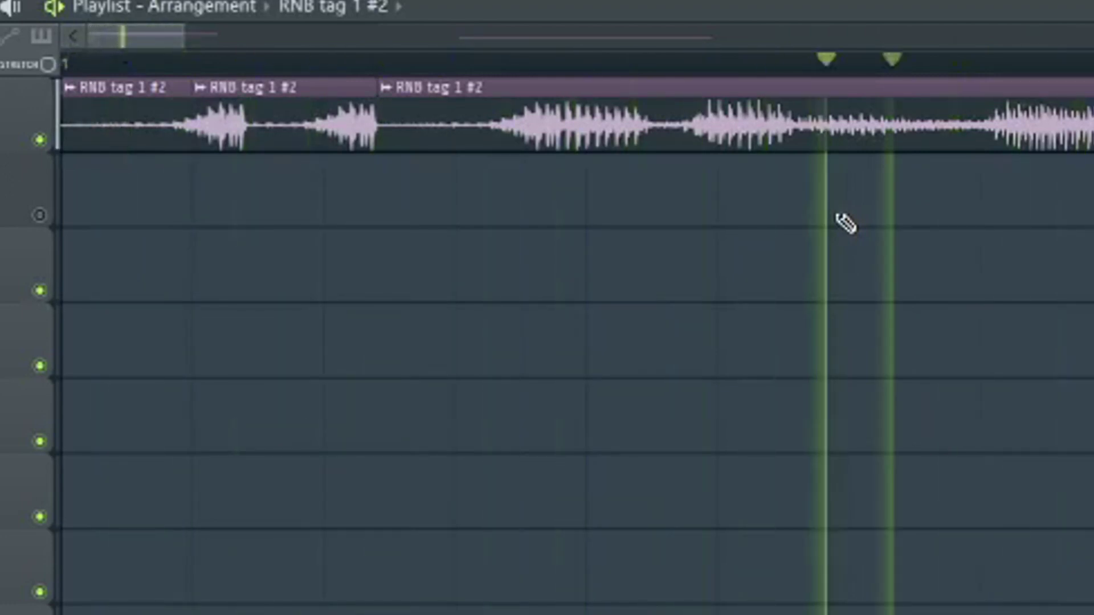
{"action": "left_click_drag", "start_coordinate": [186, 36], "coordinate": [508, 9]}
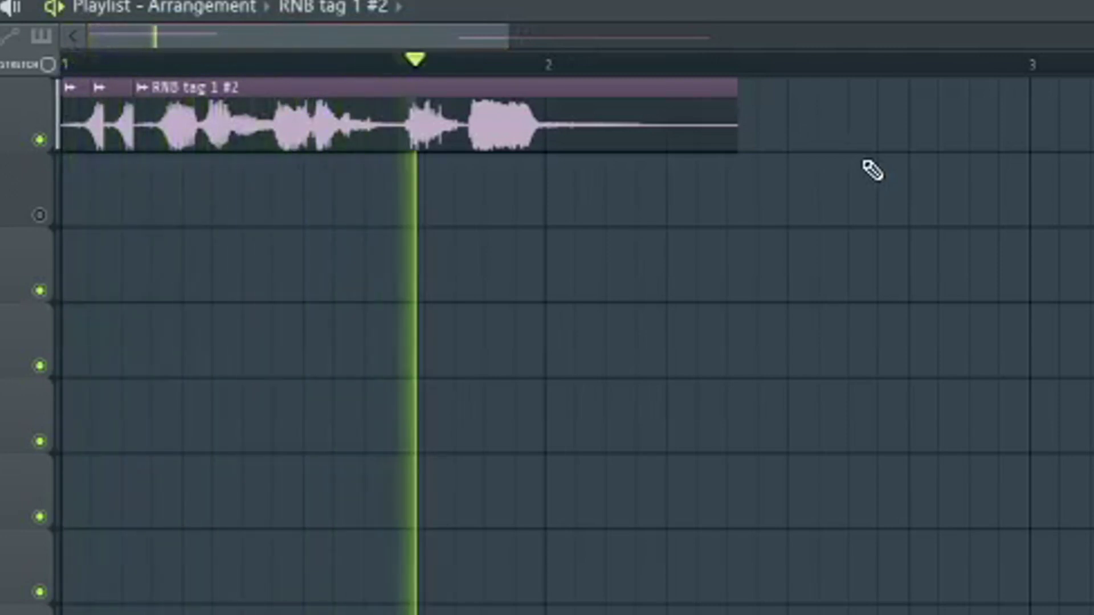
{"action": "key", "text": "space"}
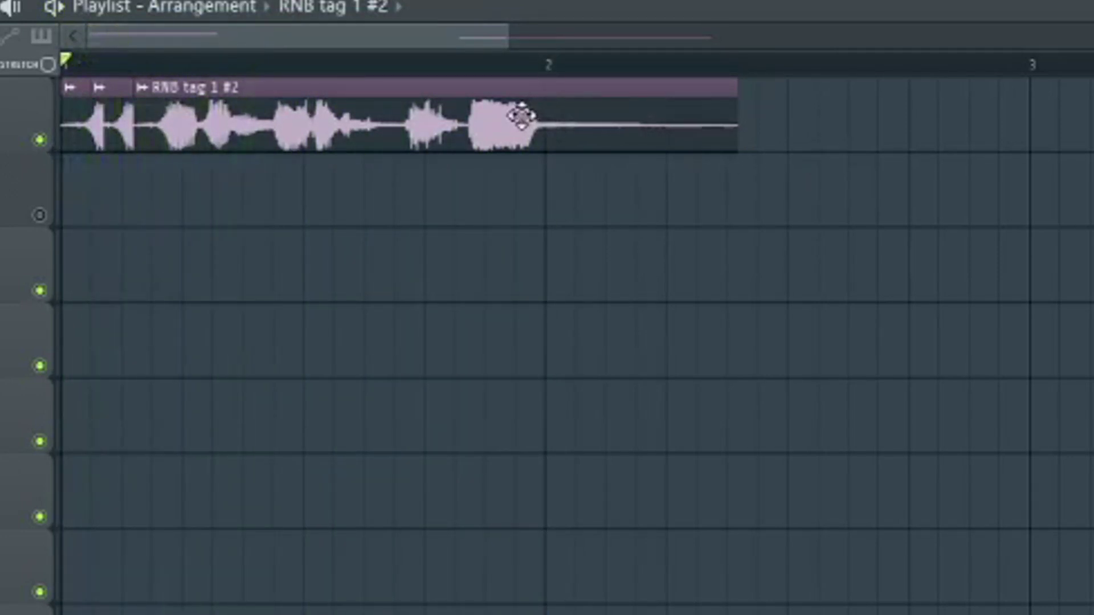
Step: Move the remaining tag clip later and place a third copy of the fragment directly after the second
{"action": "left_click_drag", "start_coordinate": [521, 117], "coordinate": [808, 103]}
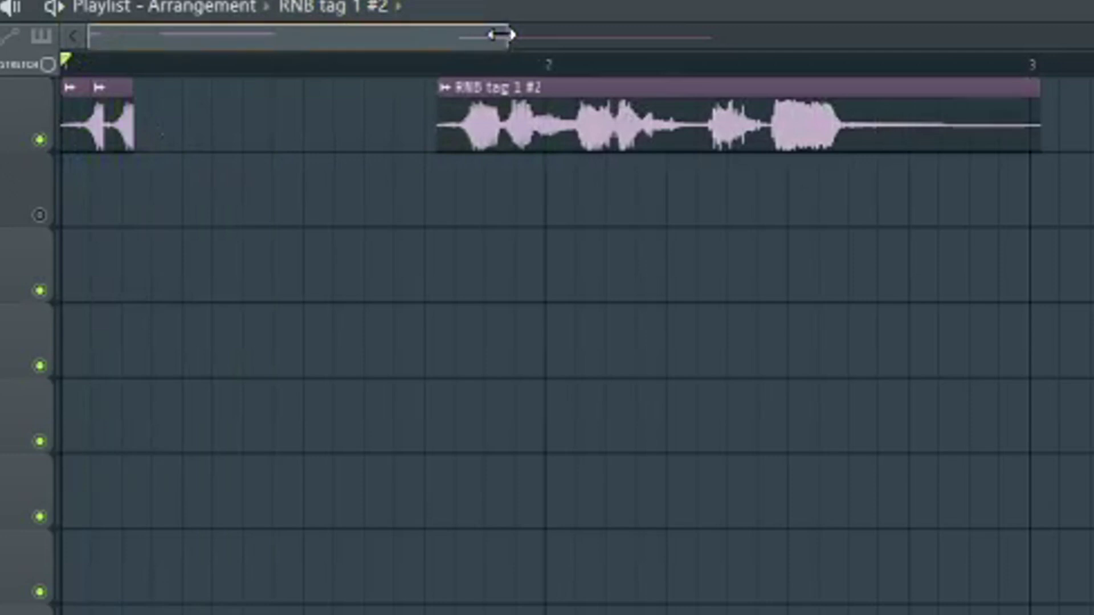
{"action": "left_click_drag", "start_coordinate": [501, 35], "coordinate": [239, 35]}
{"action": "key", "text": "ctrl+z"}
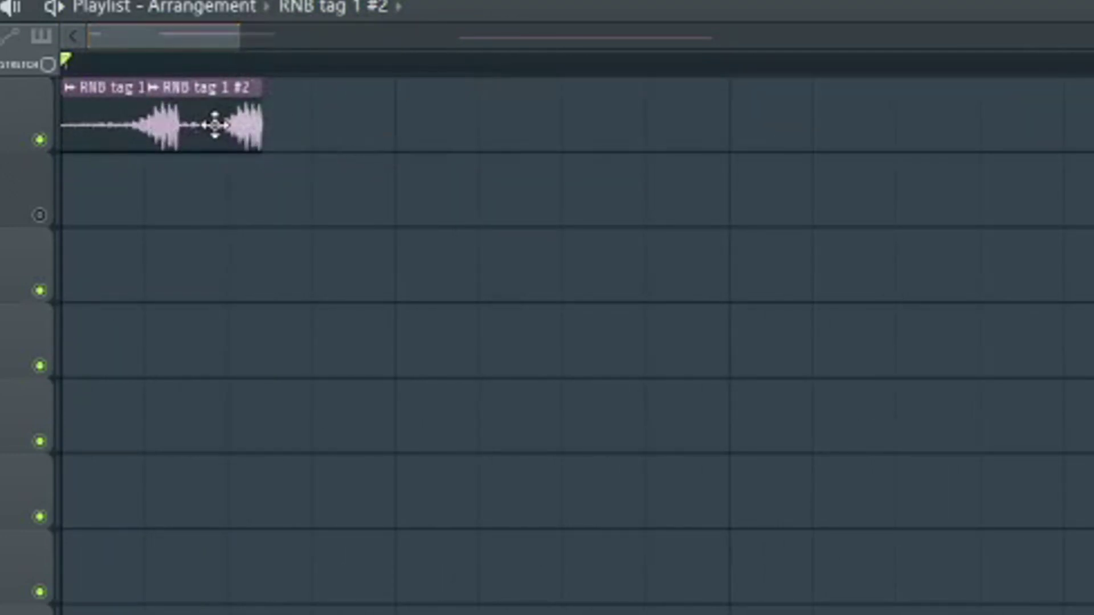
{"action": "left_click", "coordinate": [293, 134]}
{"action": "left_click_drag", "start_coordinate": [366, 119], "coordinate": [319, 118]}
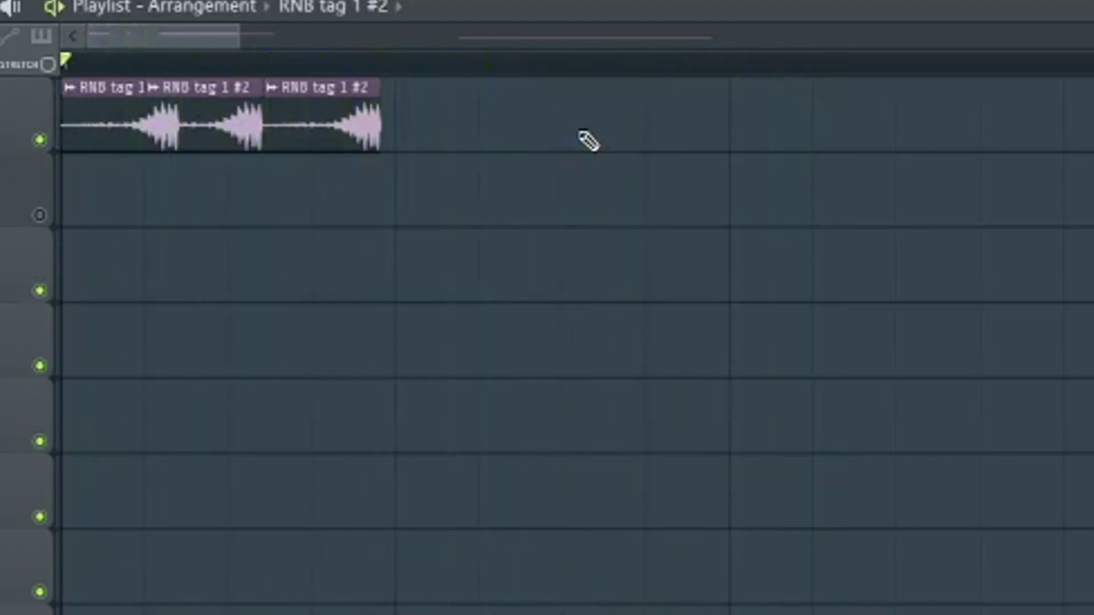
{"action": "key", "text": "space"}
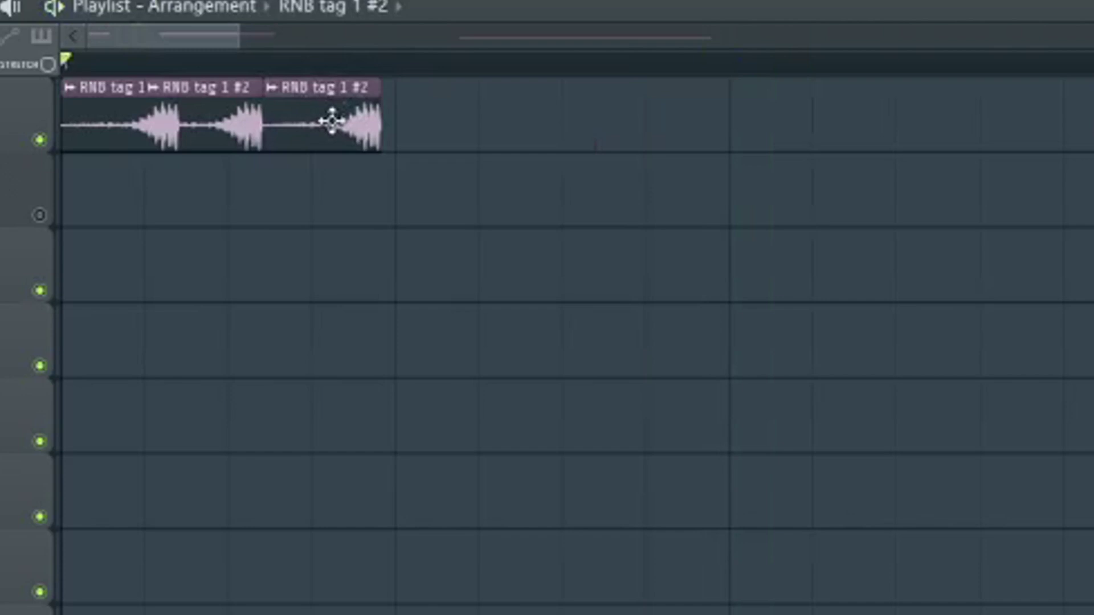
Step: Trim the start of the third fragment, reposition it just after the second fragment, and play back the repeats
{"action": "left_click_drag", "start_coordinate": [320, 122], "coordinate": [383, 136]}
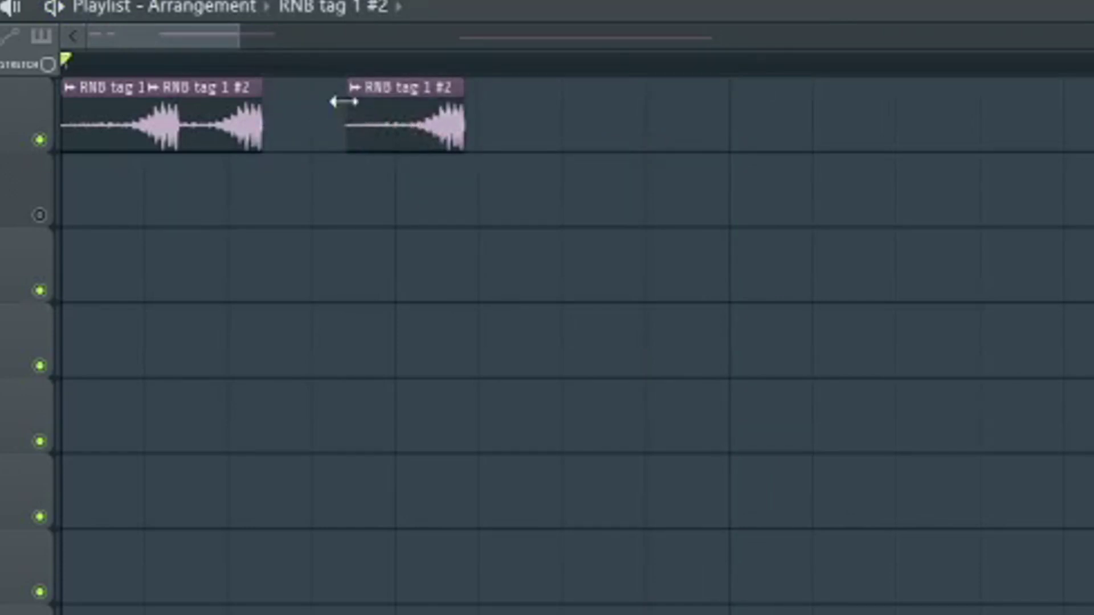
{"action": "mouse_move", "coordinate": [350, 107]}
{"action": "left_mouse_down"}
{"action": "mouse_move", "coordinate": [368, 112]}
{"action": "mouse_move", "coordinate": [349, 123]}
{"action": "left_mouse_up"}
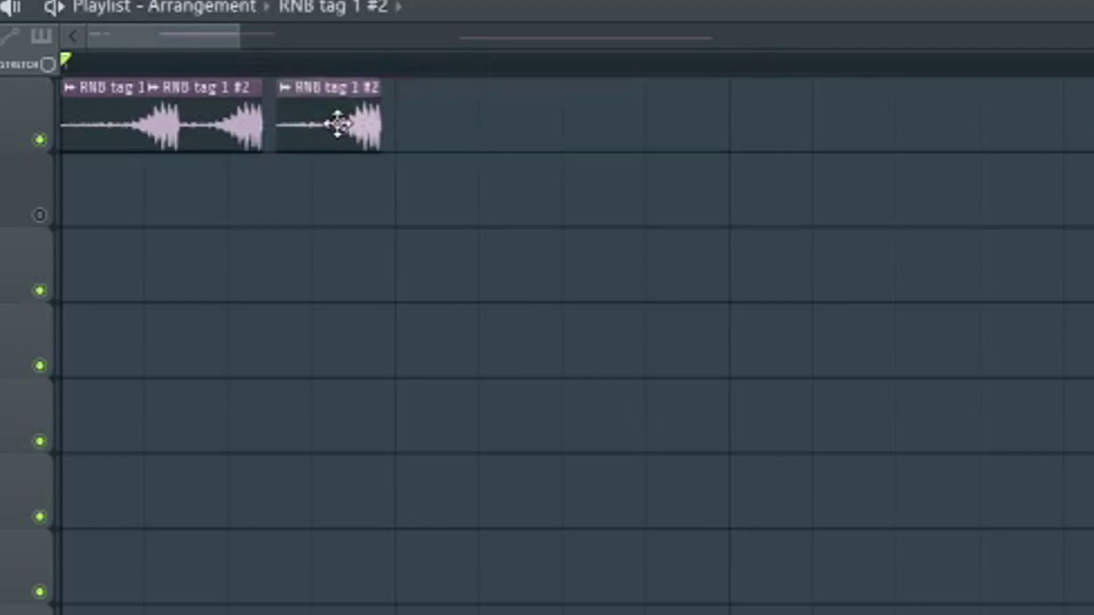
{"action": "left_click_drag", "start_coordinate": [338, 123], "coordinate": [310, 122]}
{"action": "key", "text": "space"}
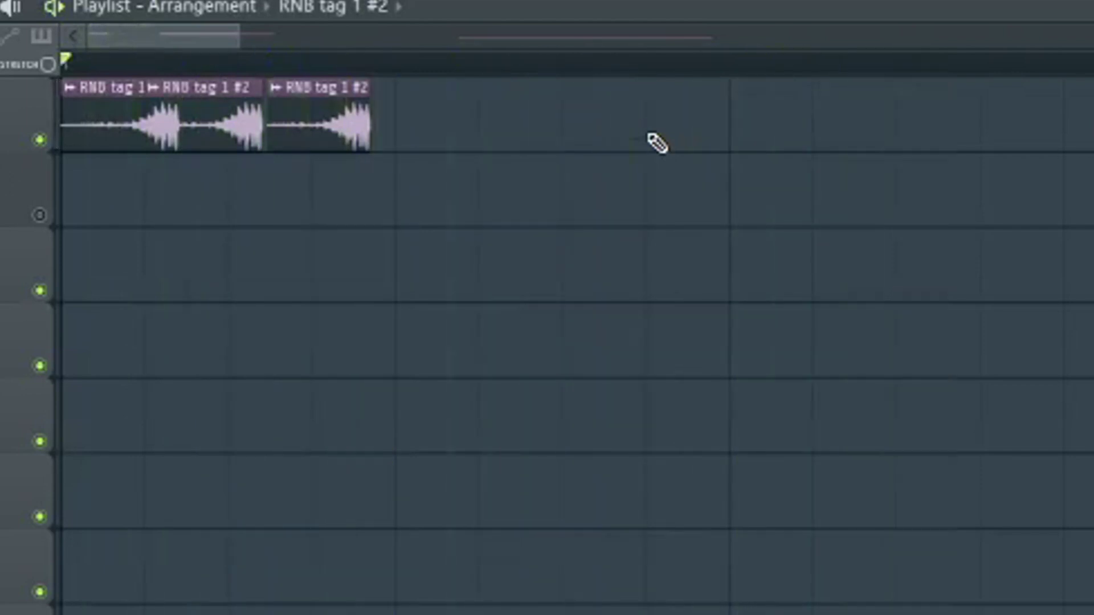
{"action": "key", "text": "space"}
Step: Move the remaining tag clip directly behind the third fragment and play back the full tag
{"action": "left_click_drag", "start_coordinate": [1029, 125], "coordinate": [561, 138]}
{"action": "key", "text": "space"}
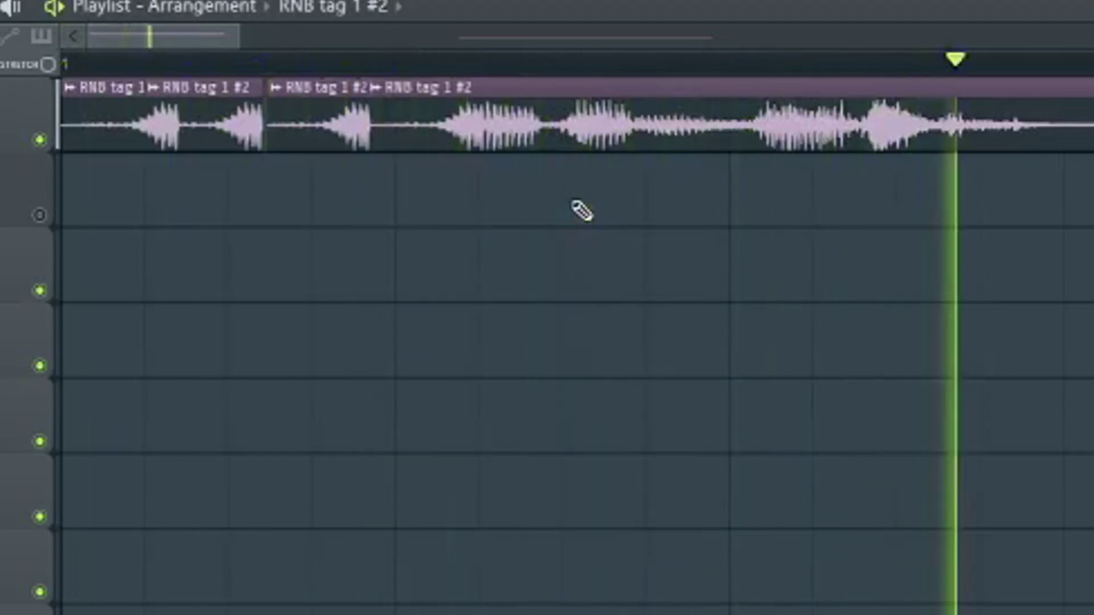
Step: Play back the stuttered RNB tag repeatedly from the start, viewed across the first bars of the arrangement
{"action": "key", "text": "space"}
{"action": "key", "text": "space"}
{"action": "key", "text": "space"}
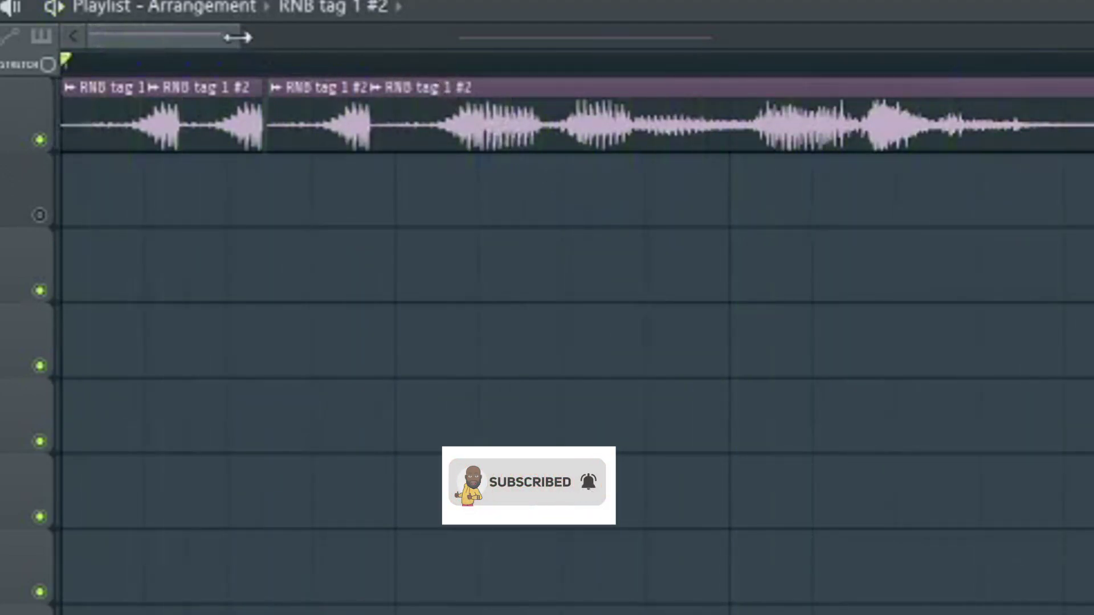
{"action": "left_click_drag", "start_coordinate": [238, 37], "coordinate": [740, 39]}
{"action": "key", "text": "space"}
{"action": "key", "text": "space"}
{"action": "key", "text": "space"}
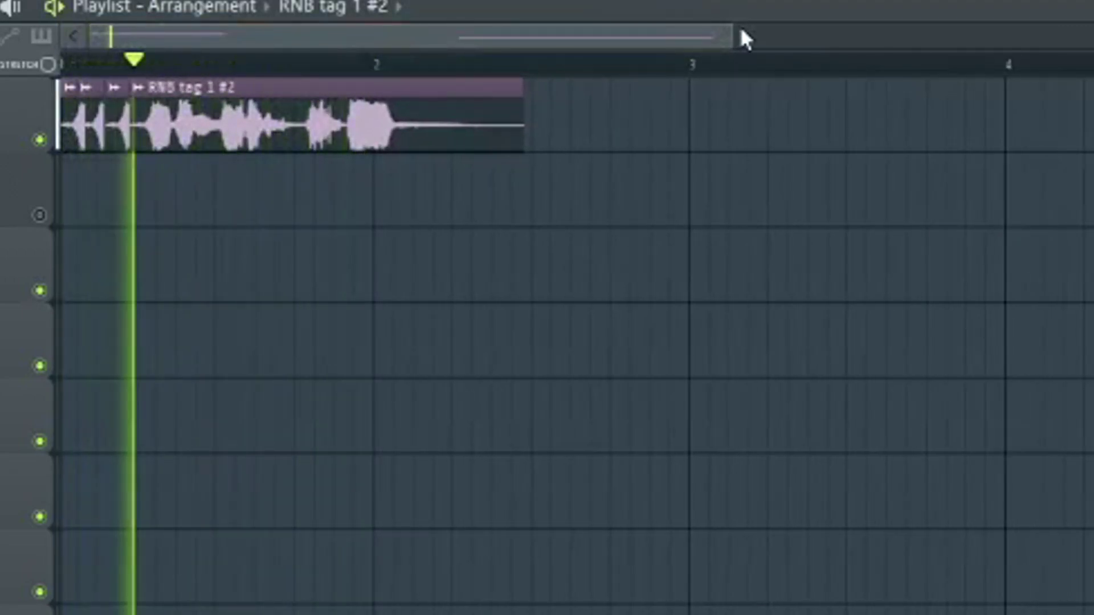
{"action": "key", "text": "space"}
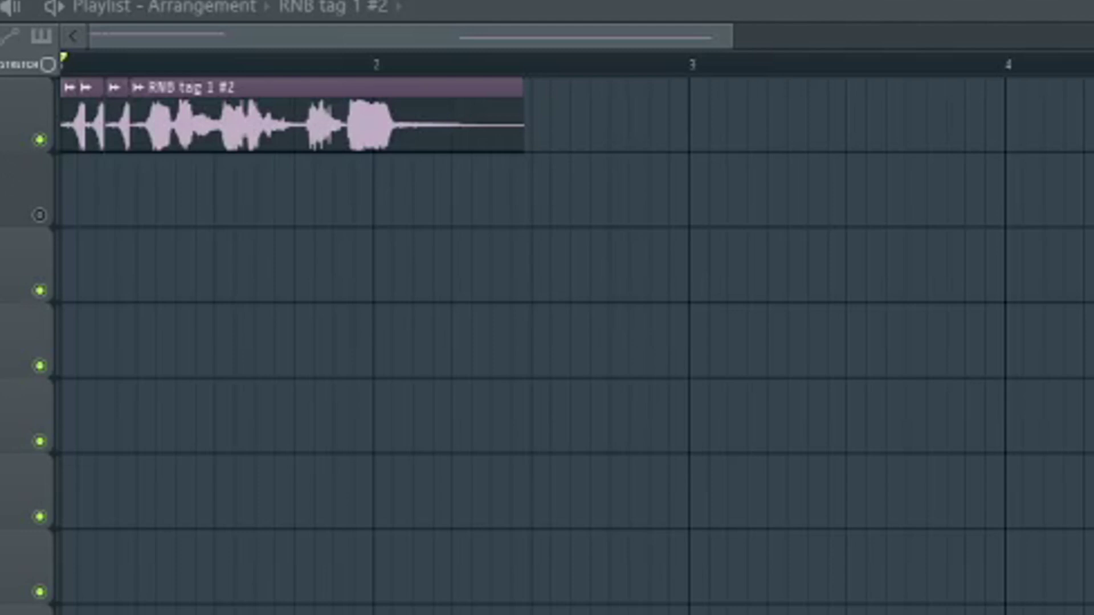
Step: Place the DB sample on the second track just before bar 2, unmute that track, and play back both tracks
{"action": "left_click_drag", "start_coordinate": [224, 614], "coordinate": [80, 205]}
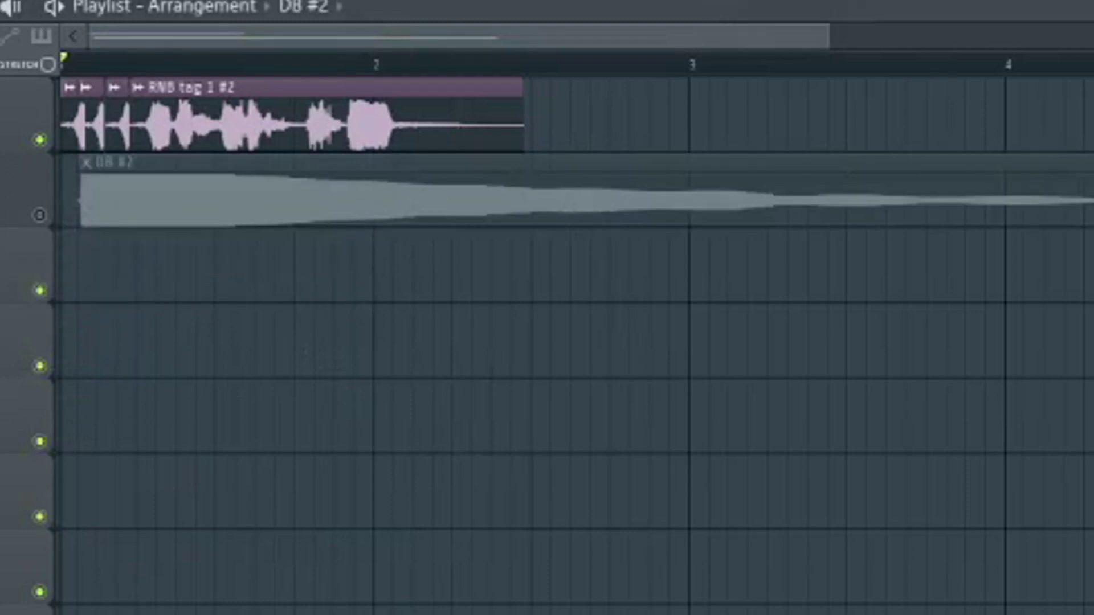
{"action": "left_click_drag", "start_coordinate": [391, 178], "coordinate": [674, 178]}
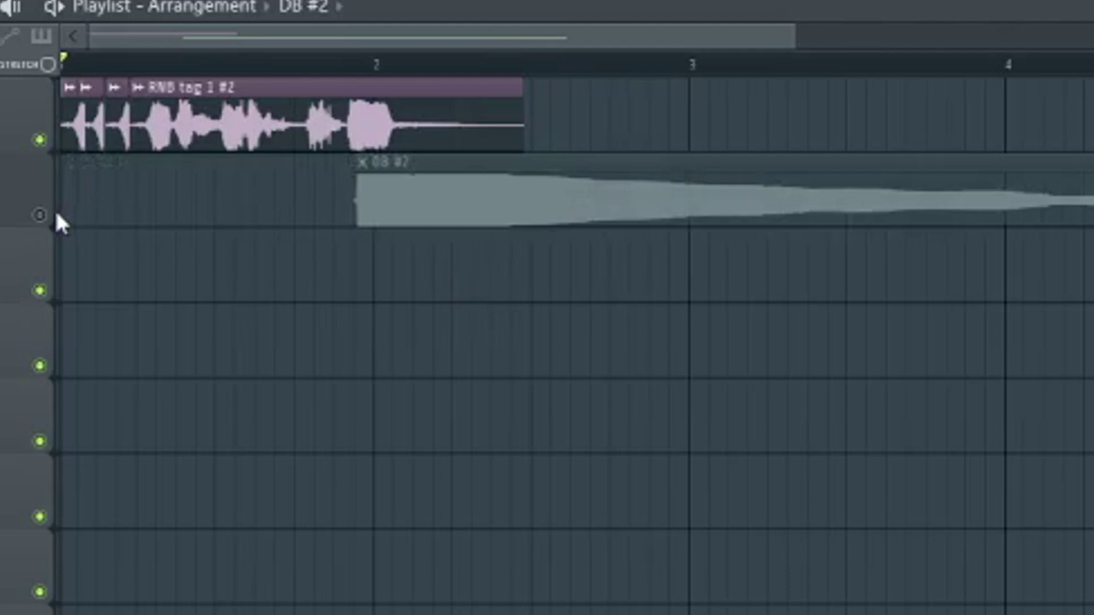
{"action": "left_click", "coordinate": [40, 215]}
{"action": "key", "text": "space"}
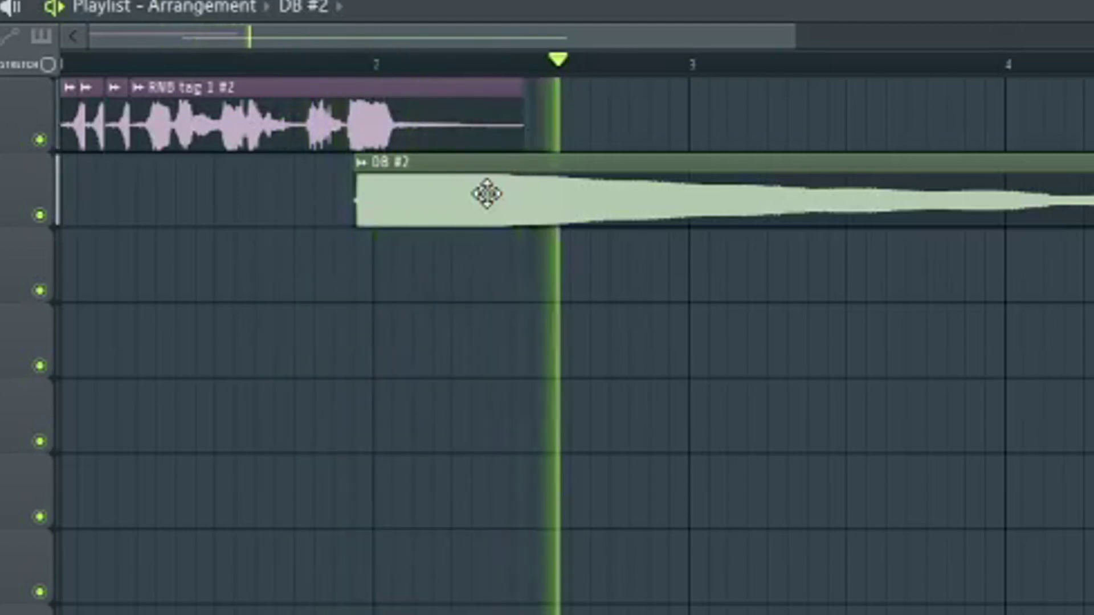
{"action": "key", "text": "space"}
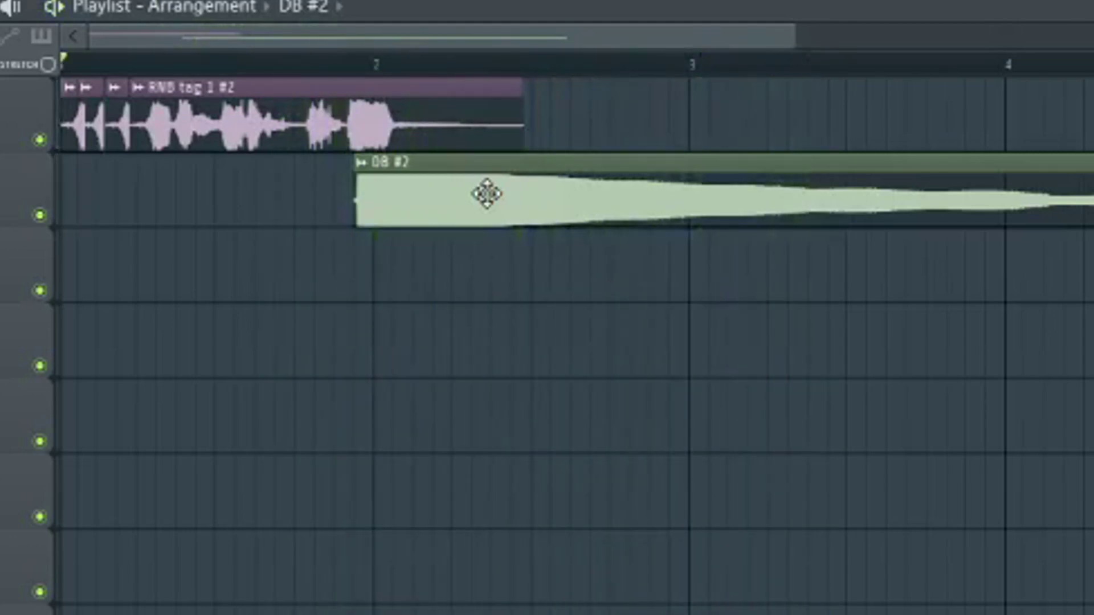
Step: Move the DB clip slightly later so it starts at bar 2, and play back its timing against the tag
{"action": "key", "text": "space"}
{"action": "left_click_drag", "start_coordinate": [478, 203], "coordinate": [493, 203]}
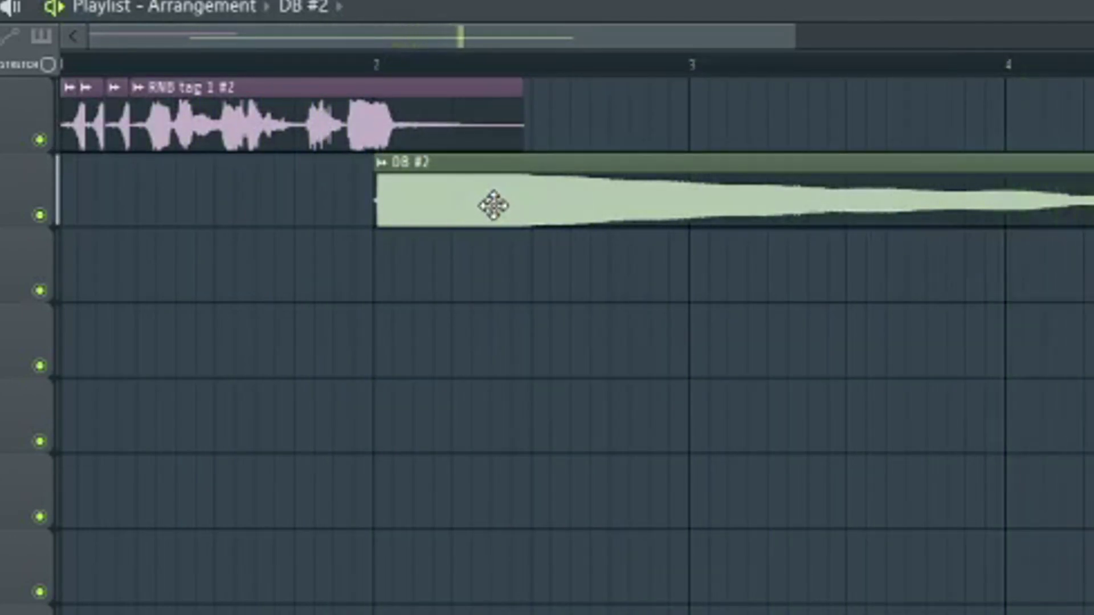
{"action": "key", "text": "space"}
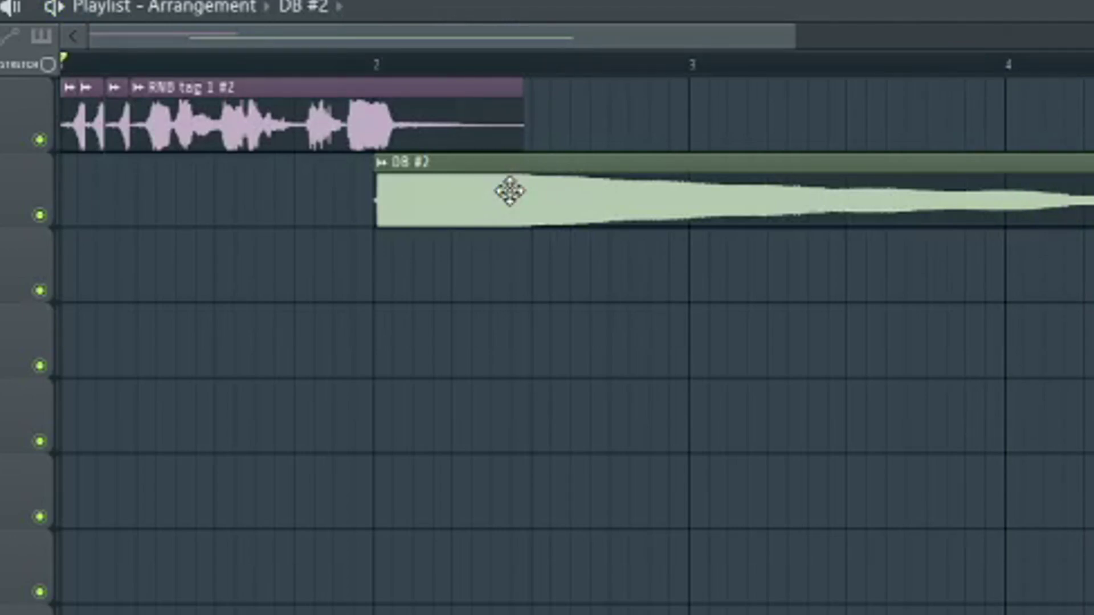
{"action": "key", "text": "space"}
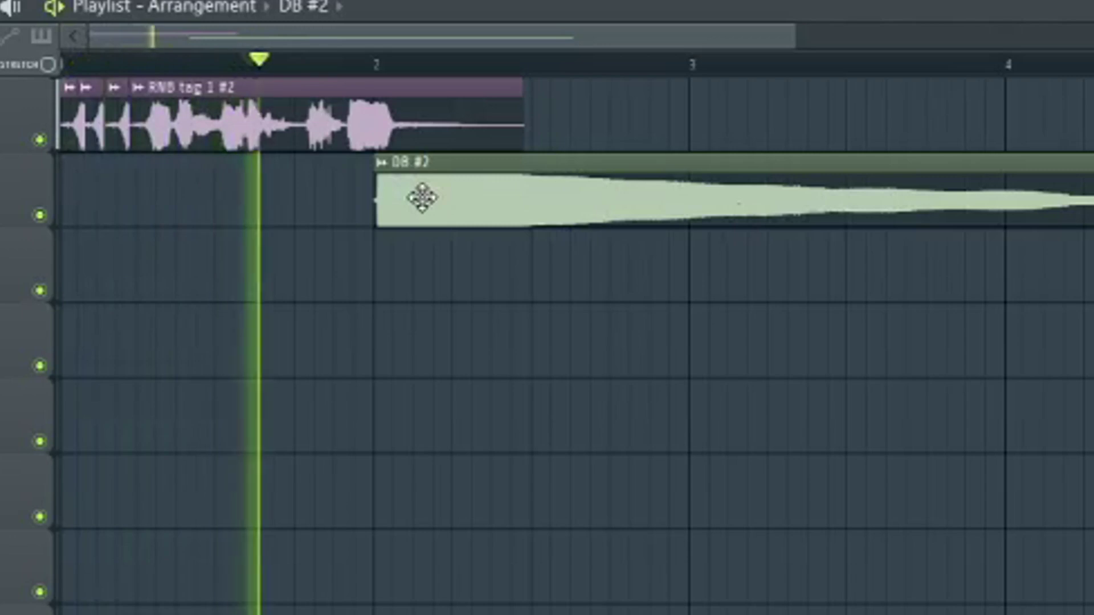
{"action": "key", "text": "space"}
{"action": "key", "text": "space"}
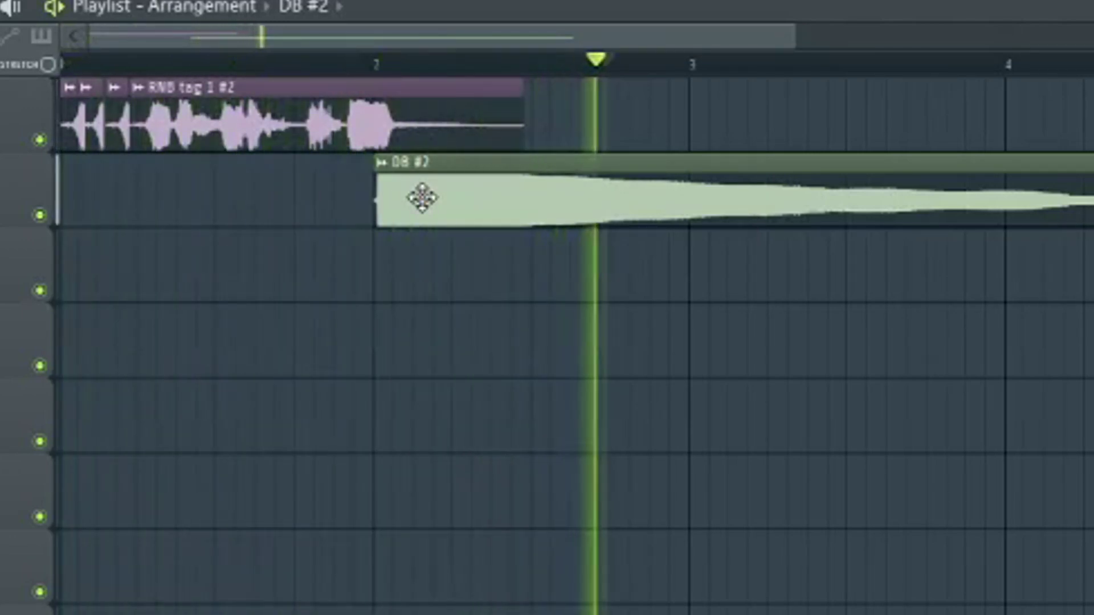
{"action": "key", "text": "space"}
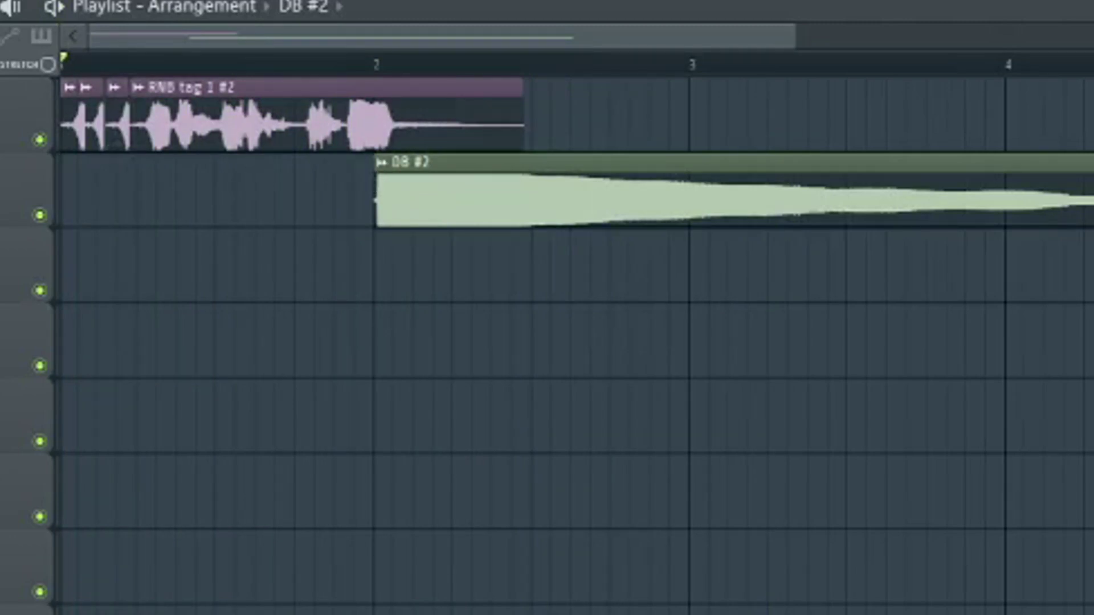
Step: Trim a sliver off the start of the DB clip and play back the arrangement
{"action": "key", "text": "space"}
{"action": "key", "text": "space"}
{"action": "left_click_drag", "start_coordinate": [373, 196], "coordinate": [385, 199]}
{"action": "key", "text": "space"}
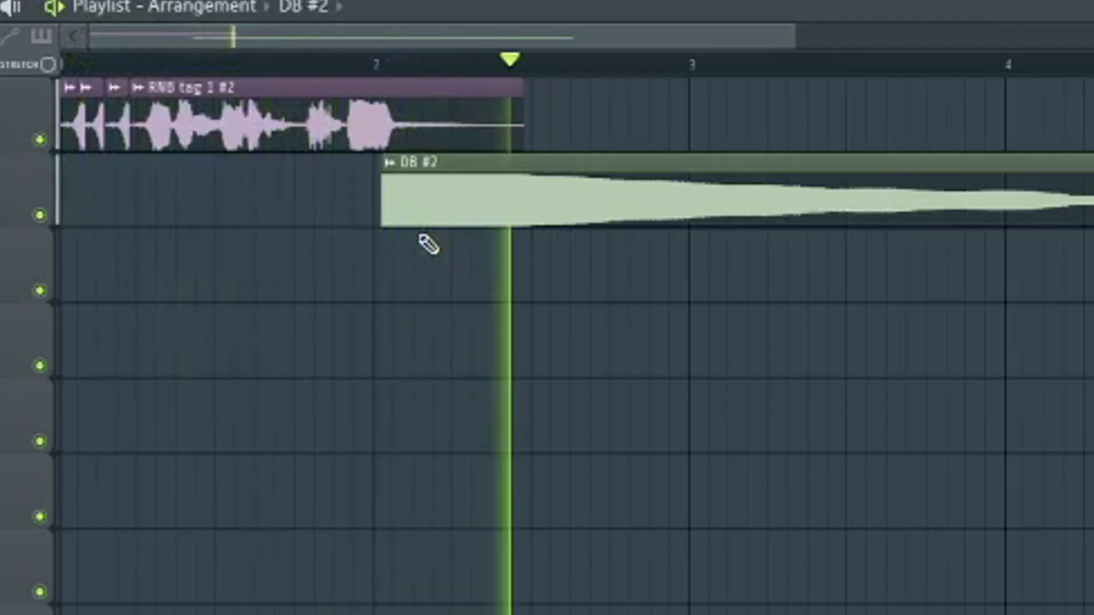
{"action": "key", "text": "space"}
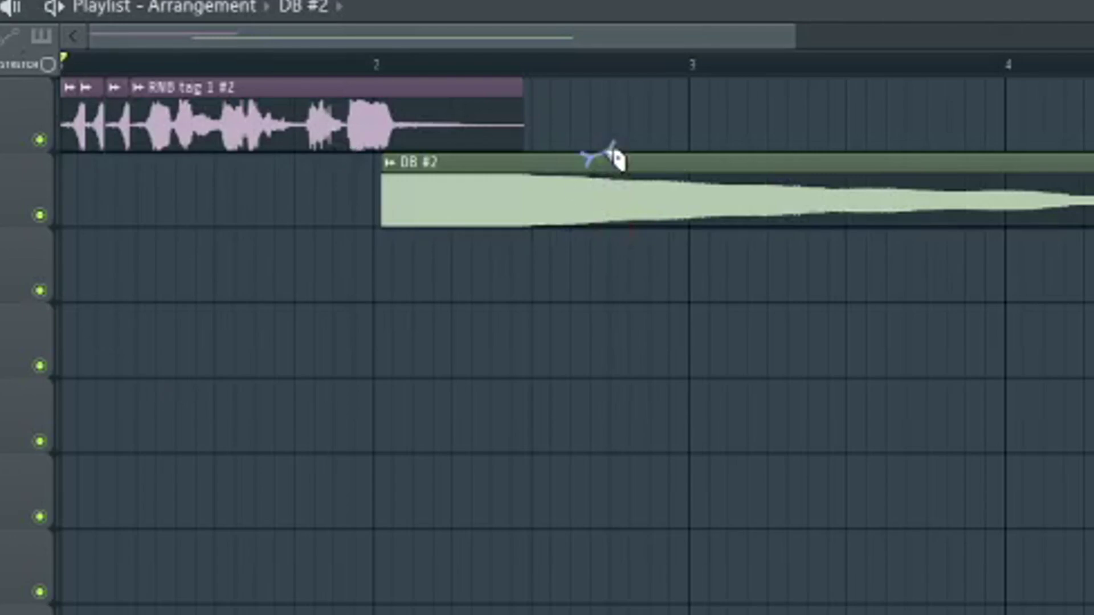
Step: Slice the DB clip three quarters through bar 2, delete the first part, move the remainder to bar 2, and play back
{"action": "mouse_move", "coordinate": [609, 147]}
{"action": "left_mouse_down"}
{"action": "mouse_move", "coordinate": [633, 276]}
{"action": "mouse_move", "coordinate": [605, 292]}
{"action": "left_mouse_up"}
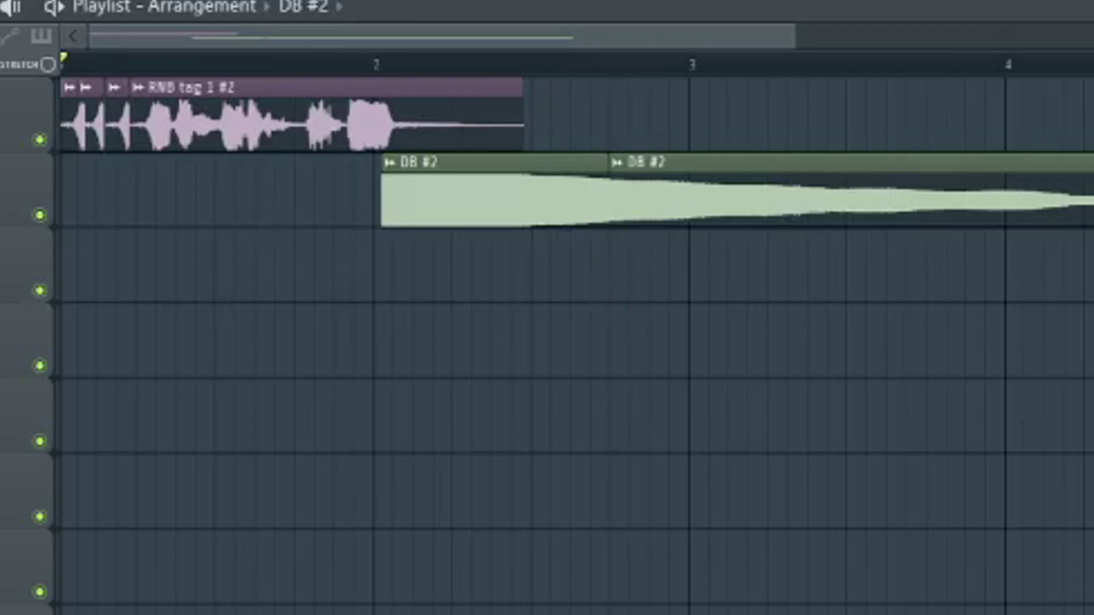
{"action": "right_click", "coordinate": [536, 203]}
{"action": "left_click_drag", "start_coordinate": [678, 190], "coordinate": [450, 225]}
{"action": "key", "text": "space"}
{"action": "key", "text": "space"}
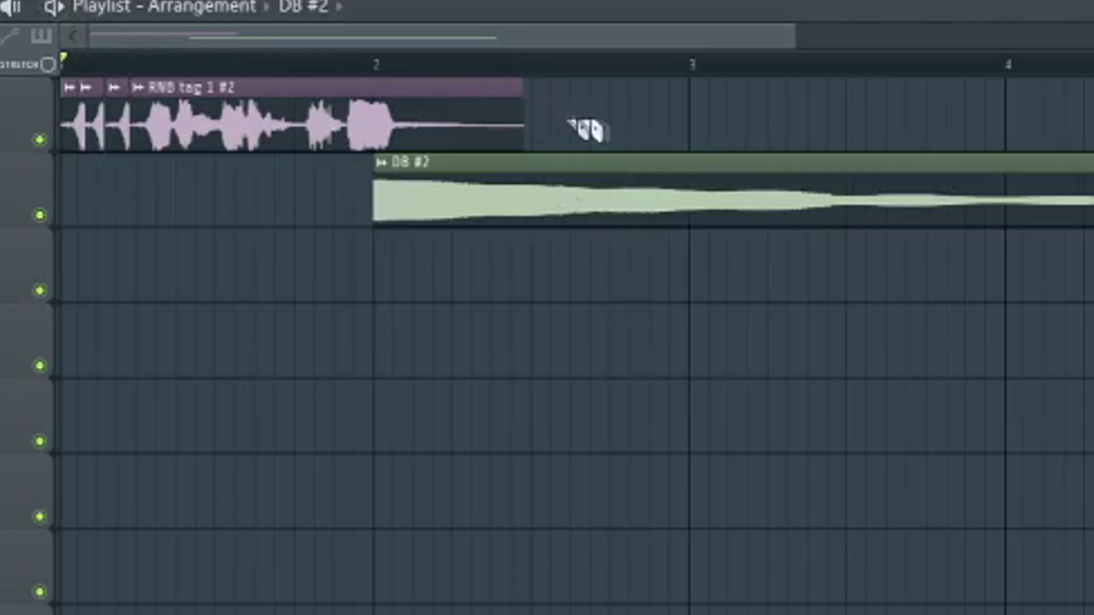
Step: Slice the DB clip at bar 3, delete everything after the cut, and play back the shortened clip with the tag
{"action": "left_click_drag", "start_coordinate": [688, 139], "coordinate": [696, 261]}
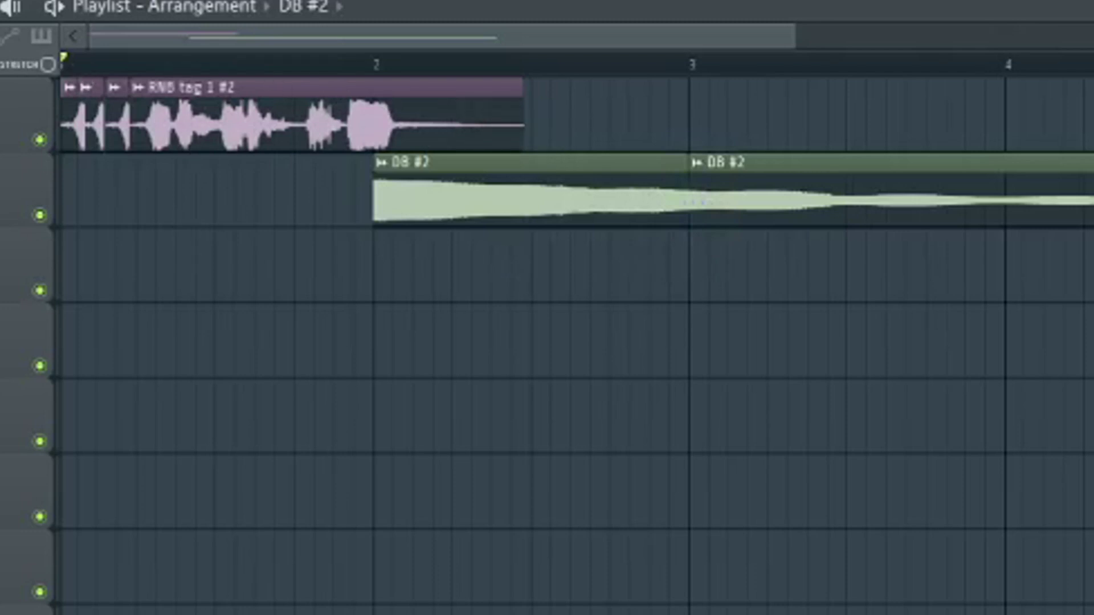
{"action": "right_click", "coordinate": [843, 207]}
{"action": "key", "text": "space"}
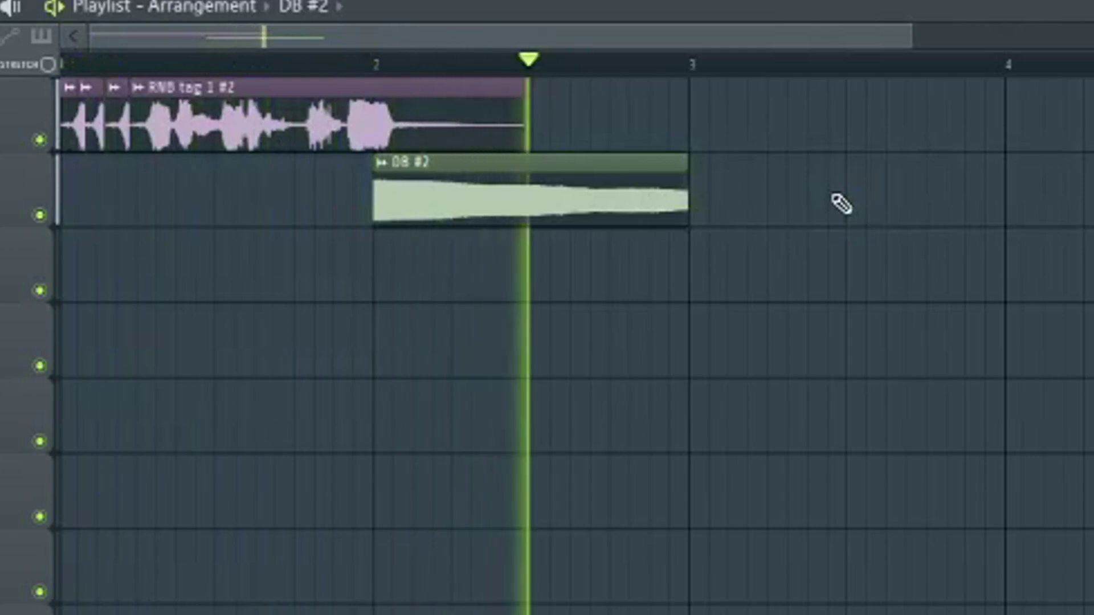
{"action": "key", "text": "space"}
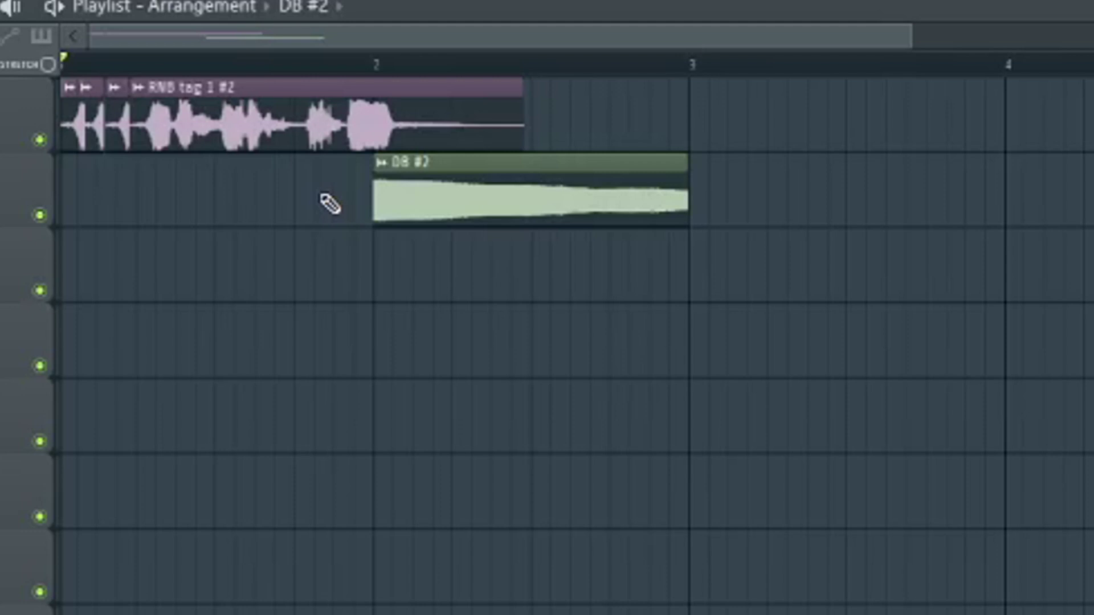
{"action": "key", "text": "space"}
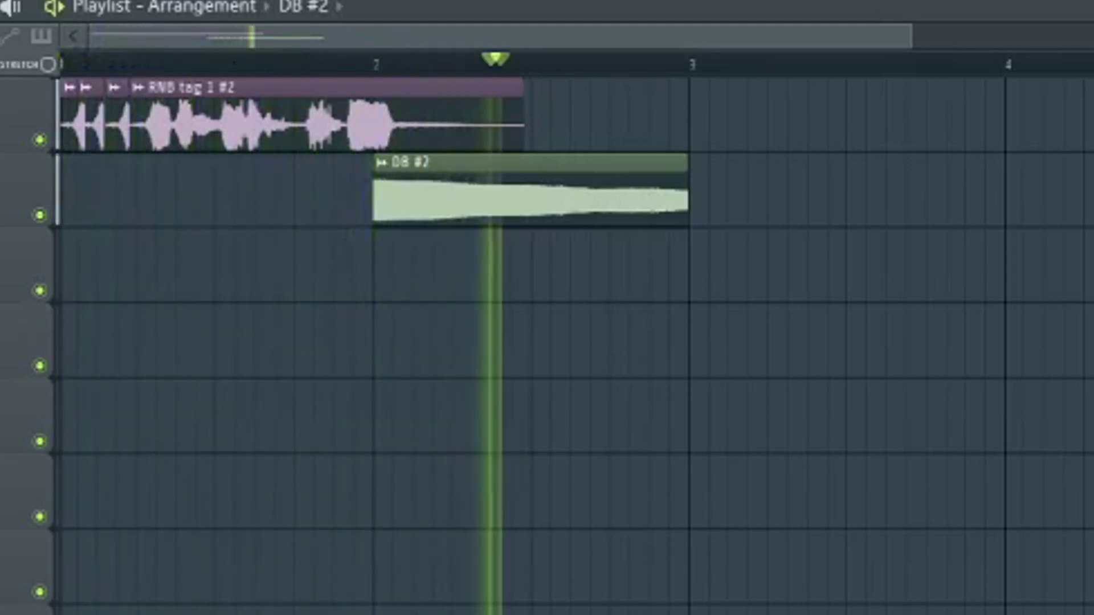
{"action": "key", "text": "space"}
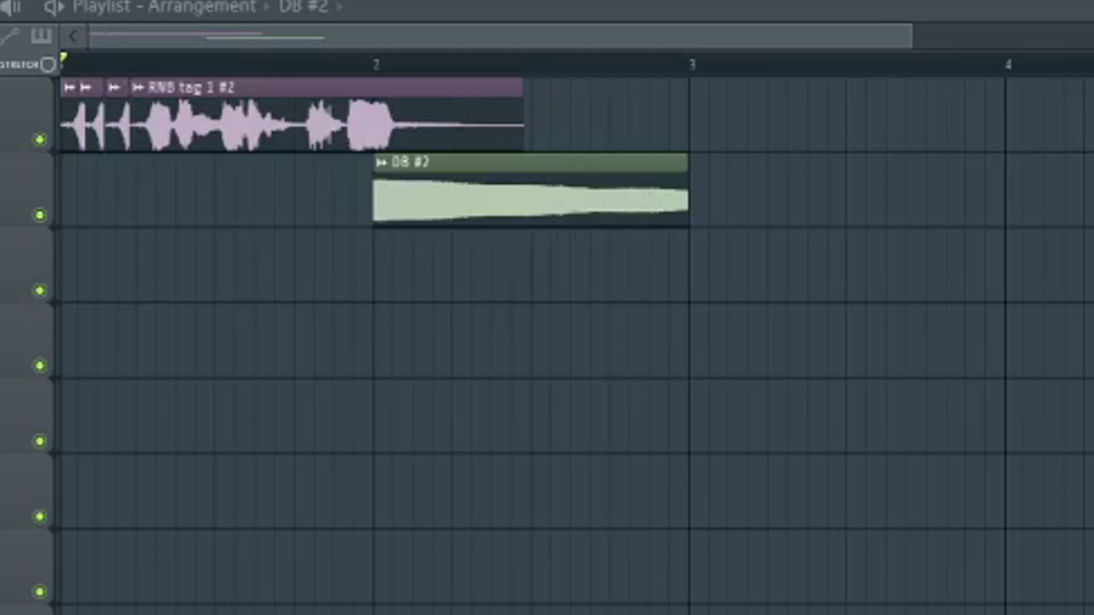
Step: Place the Explode sample on the third track halfway through bar 2, trim off its silent start, and play back
{"action": "left_click_drag", "start_coordinate": [239, 612], "coordinate": [527, 290]}
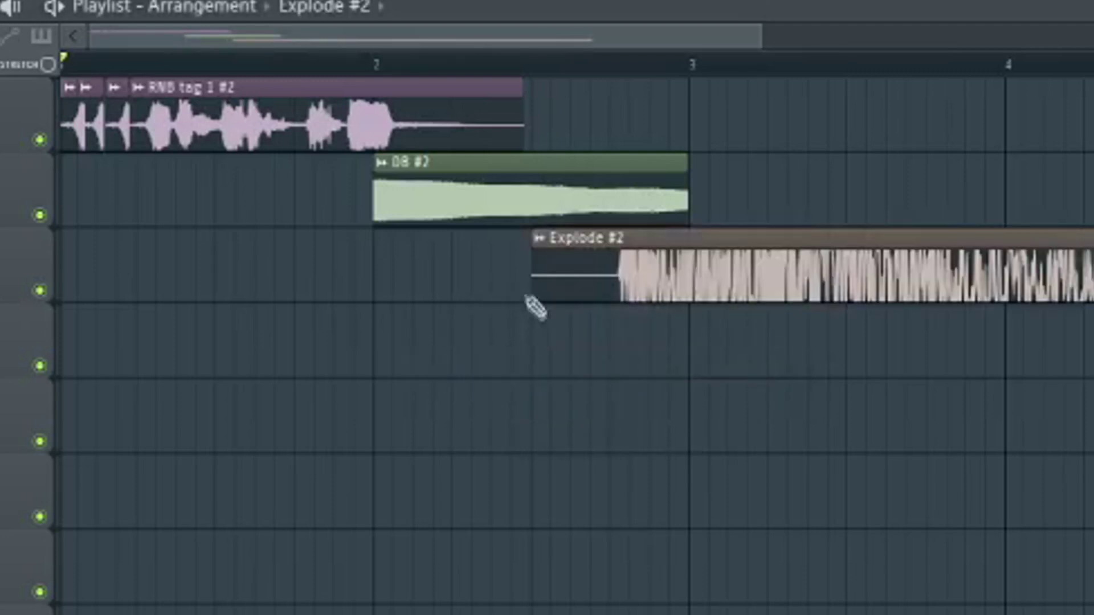
{"action": "left_click_drag", "start_coordinate": [537, 262], "coordinate": [607, 266]}
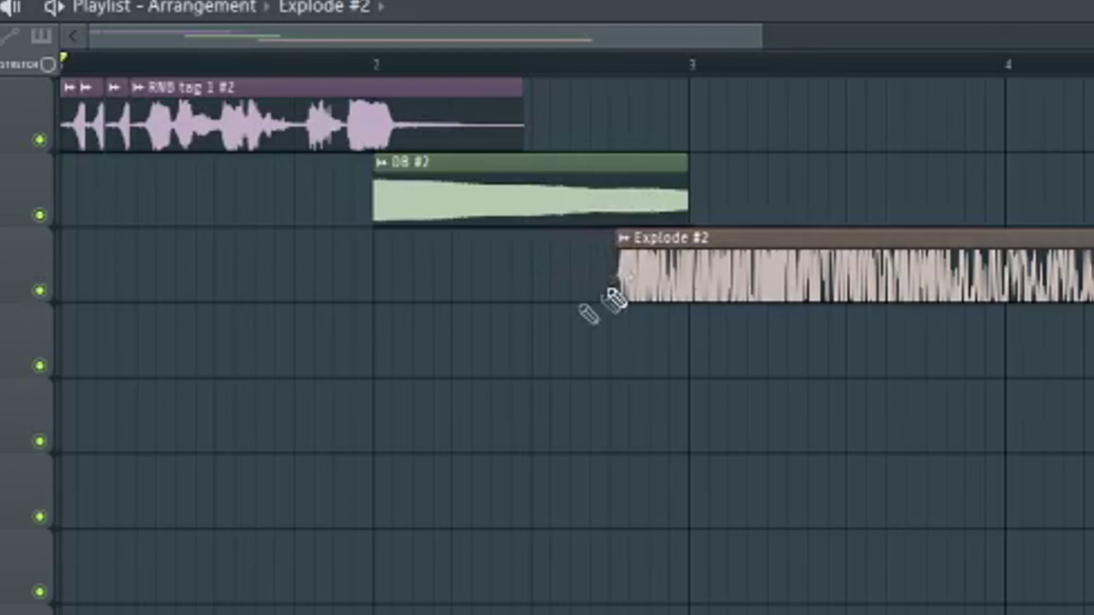
{"action": "key", "text": "space"}
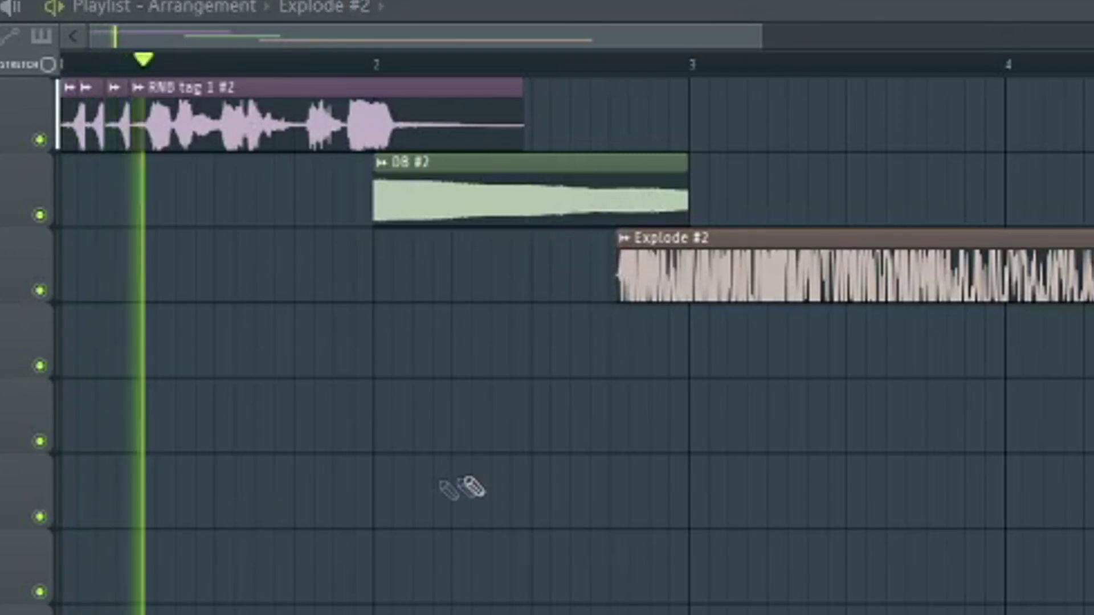
{"action": "key", "text": "space"}
{"action": "key", "text": "space"}
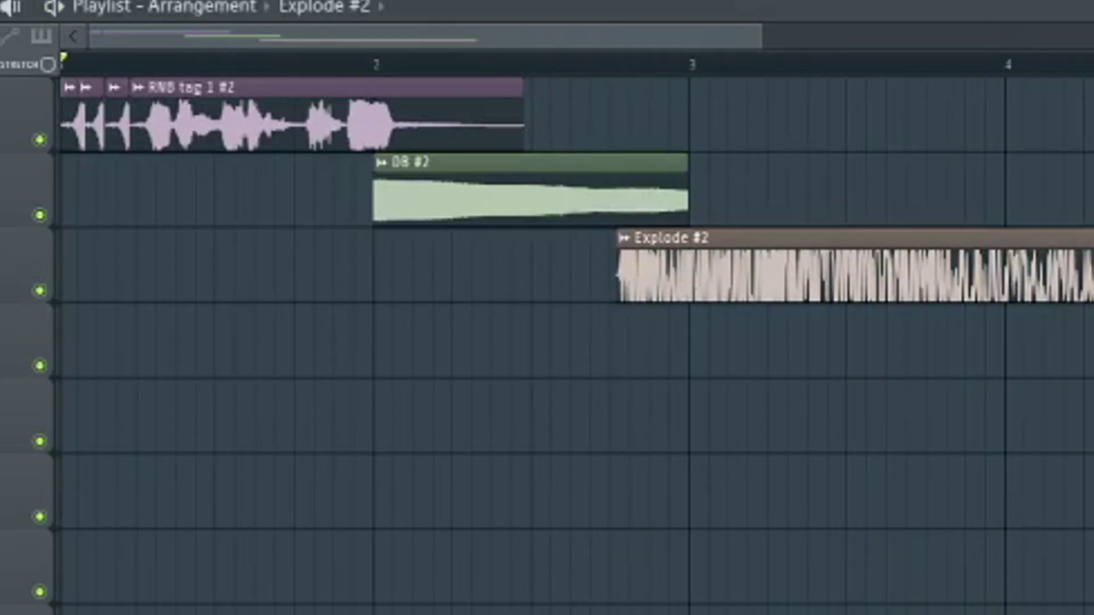
Step: Play back the three layers, nudge the DB clip slightly before bar 2, and check the timing by playing again
{"action": "key", "text": "space"}
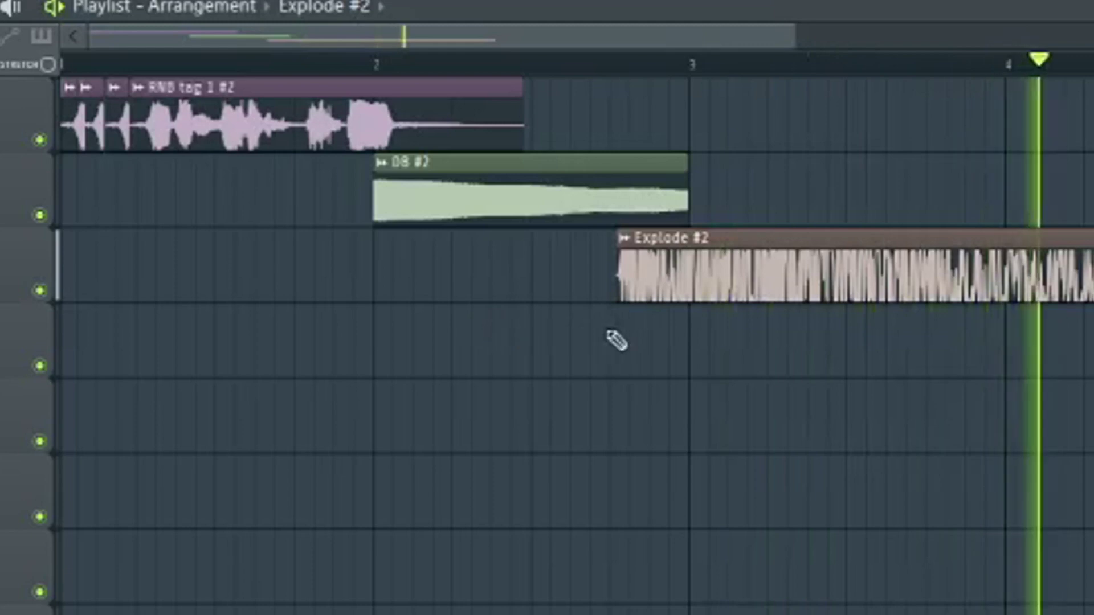
{"action": "key", "text": "space"}
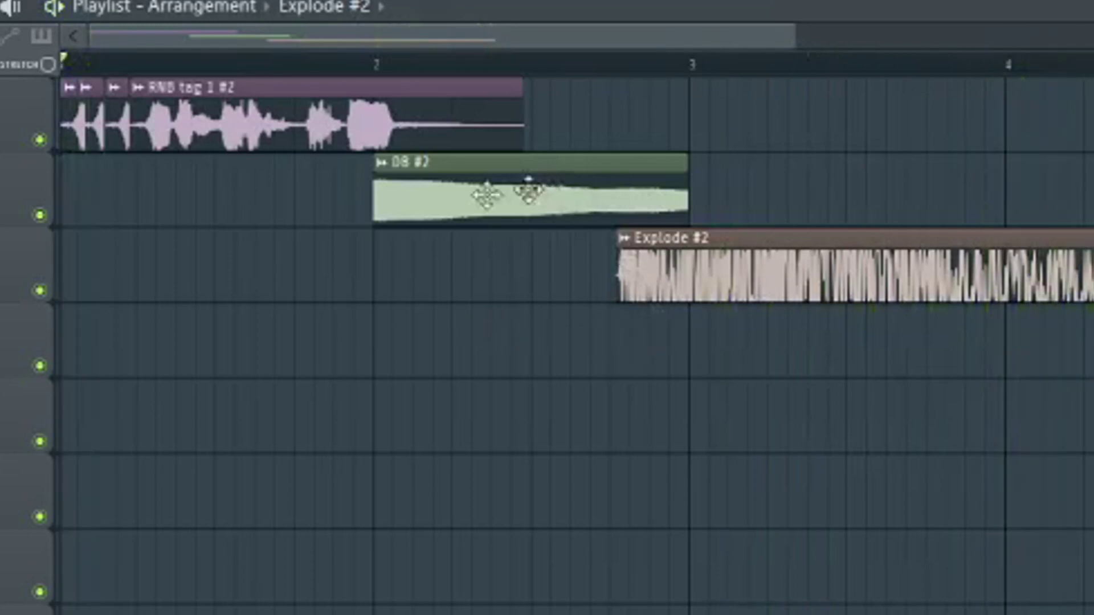
{"action": "left_click", "coordinate": [441, 193]}
{"action": "left_click_drag", "start_coordinate": [446, 197], "coordinate": [443, 198]}
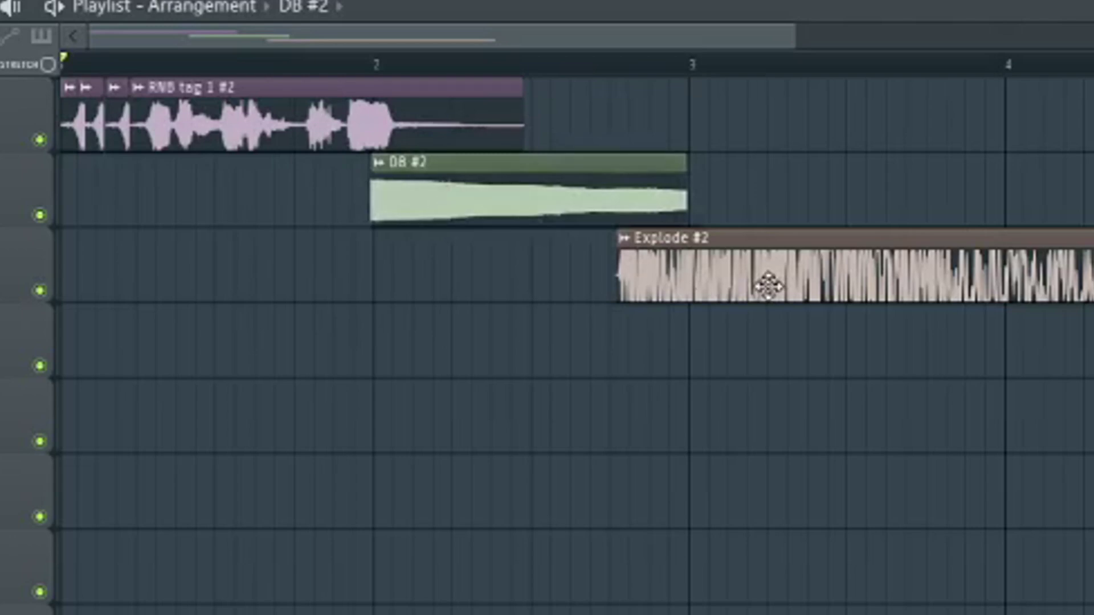
{"action": "key", "text": "space"}
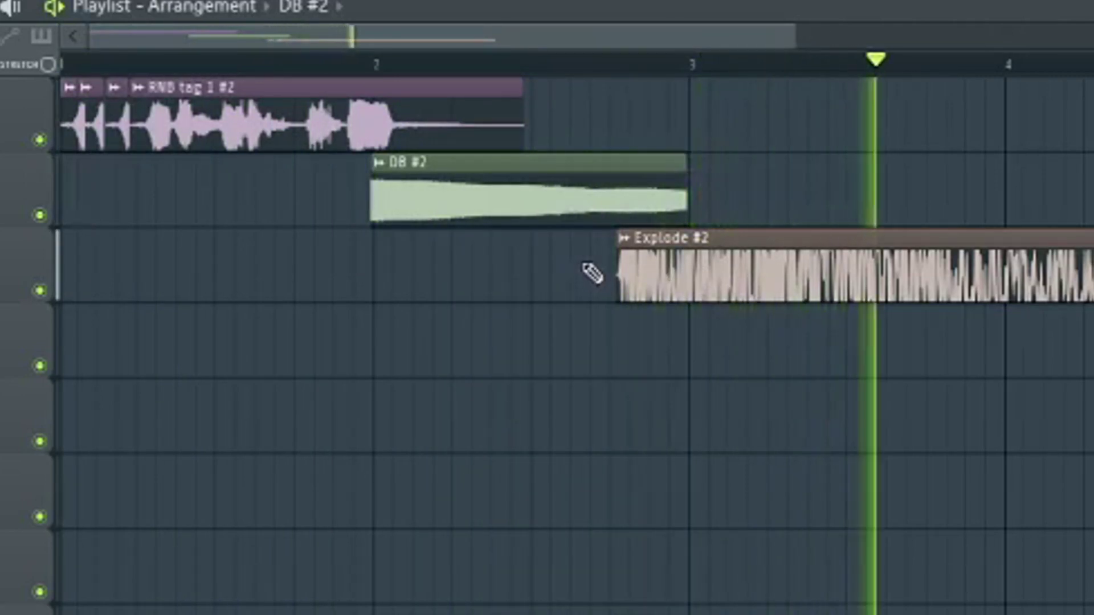
Step: Extend the end of the main RNB tag clip to just before bar 4 and play back the whole arrangement
{"action": "left_click_drag", "start_coordinate": [522, 106], "coordinate": [969, 144]}
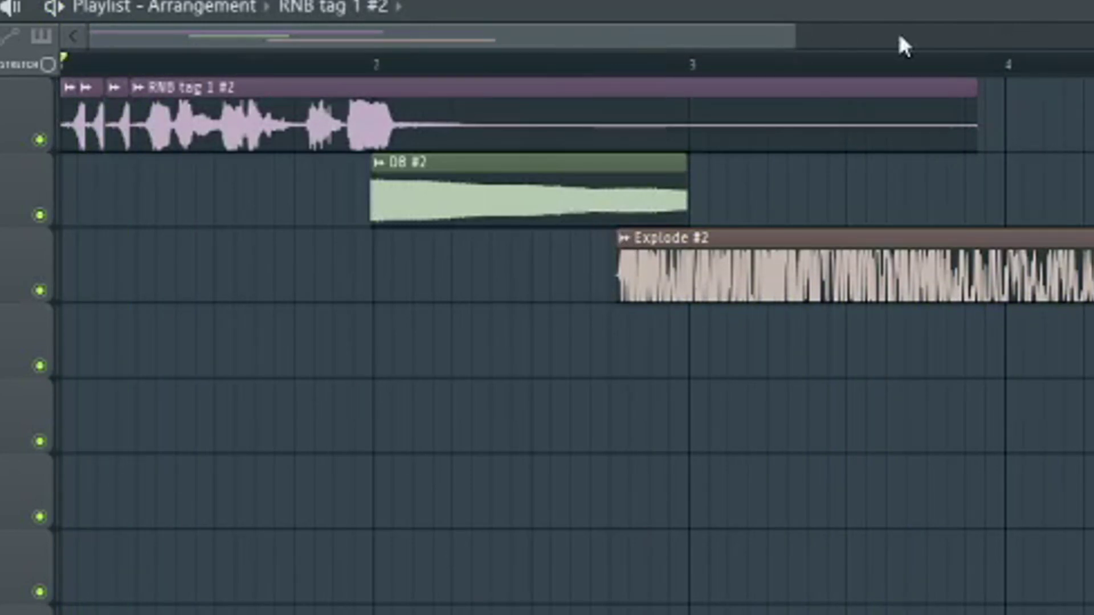
{"action": "left_click_drag", "start_coordinate": [797, 34], "coordinate": [1082, 36]}
{"action": "key", "text": "space"}
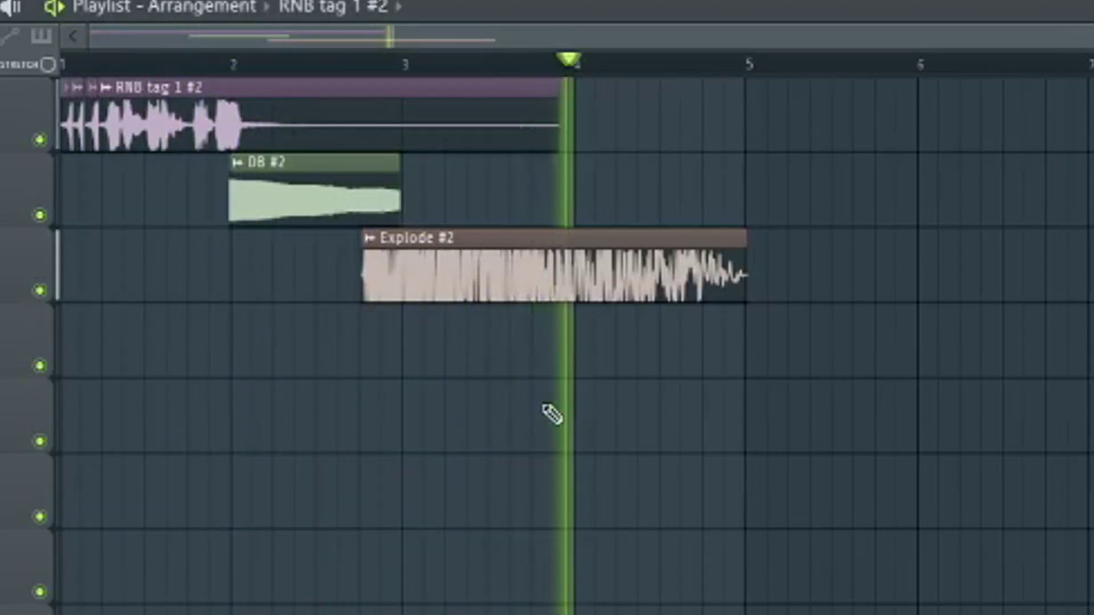
{"action": "key", "text": "space"}
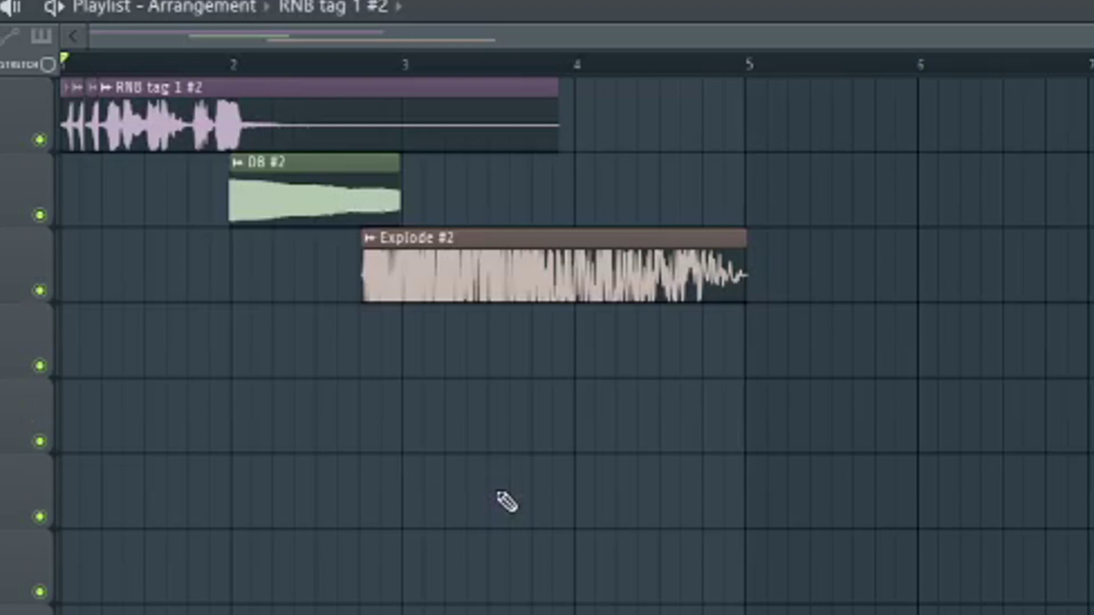
Step: Play back the arrangement once more and shorten the end of the RNB tag clip to about bar 3
{"action": "key", "text": "space"}
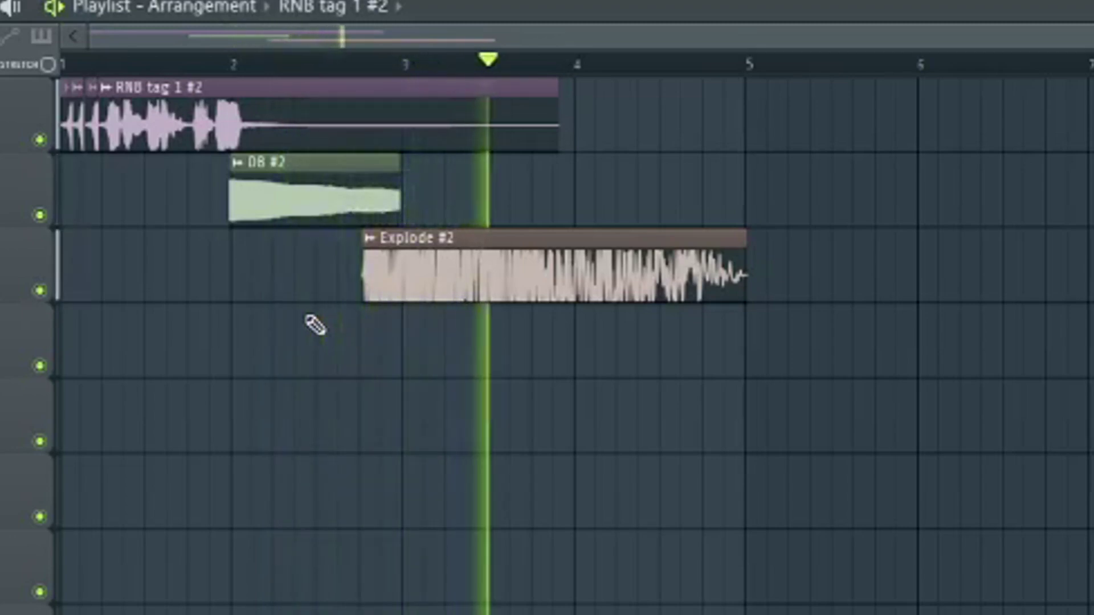
{"action": "key", "text": "space"}
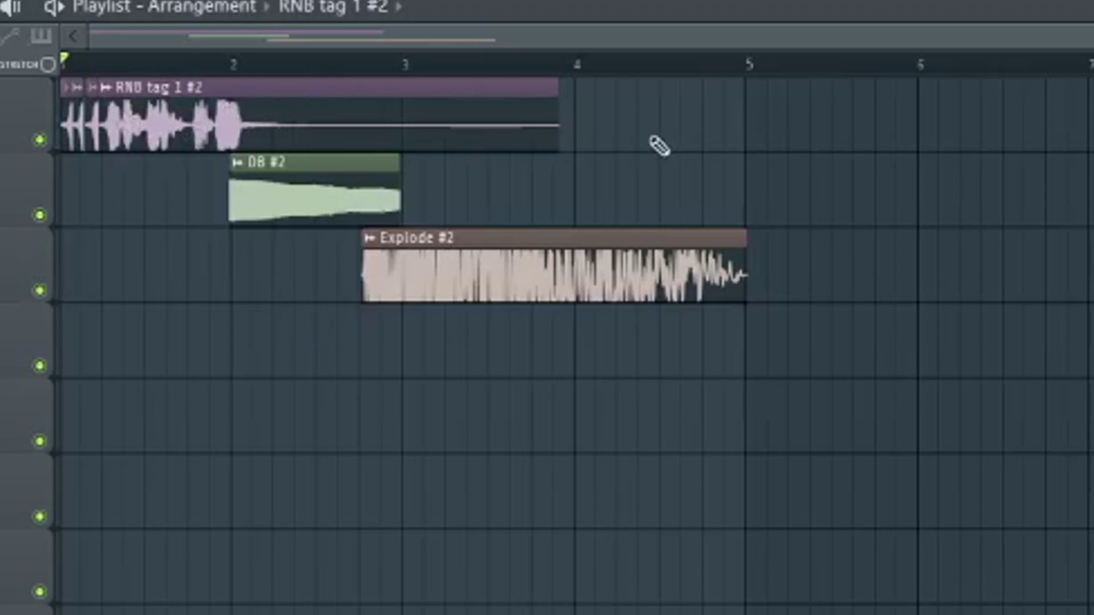
{"action": "left_click_drag", "start_coordinate": [561, 131], "coordinate": [398, 152]}
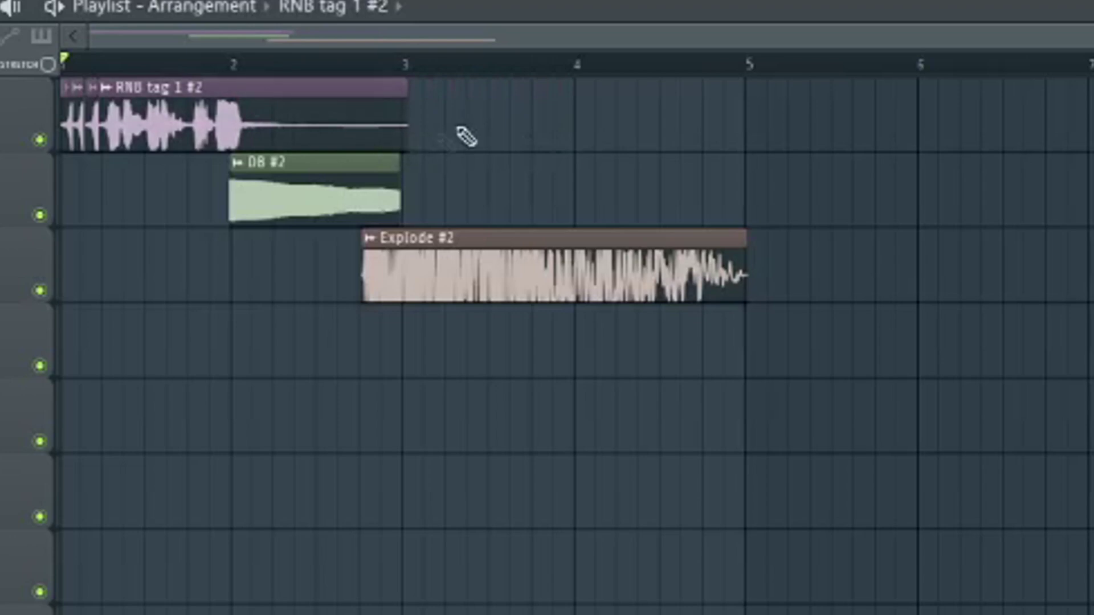
Step: Play back the finished tag from the start three times to check how the RNB tag, DB and Explode layers sound together
{"action": "key", "text": "space"}
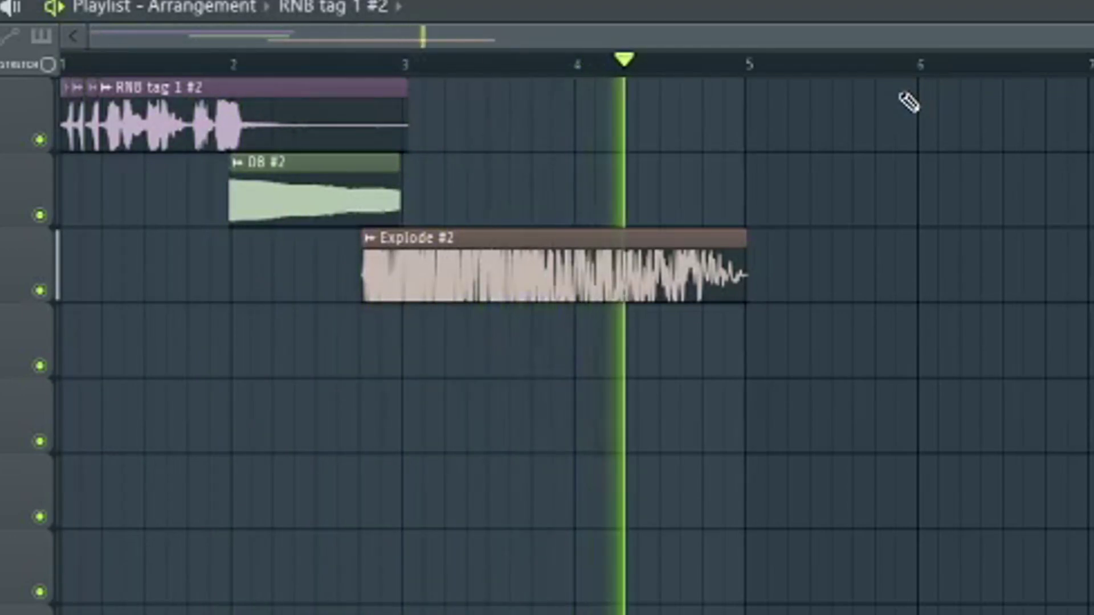
{"action": "key", "text": "space"}
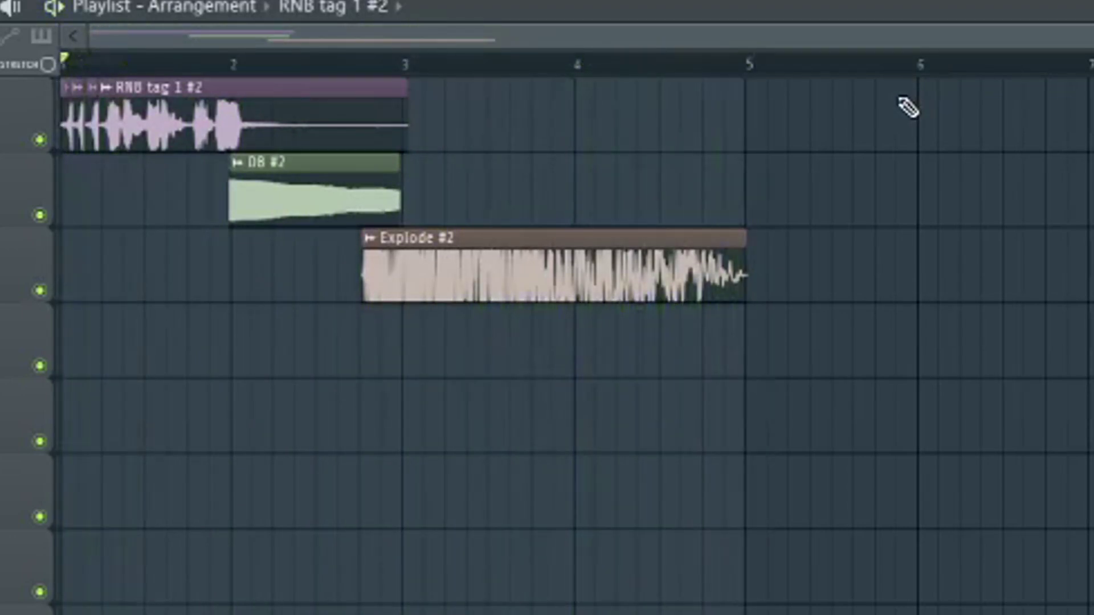
{"action": "key", "text": "space"}
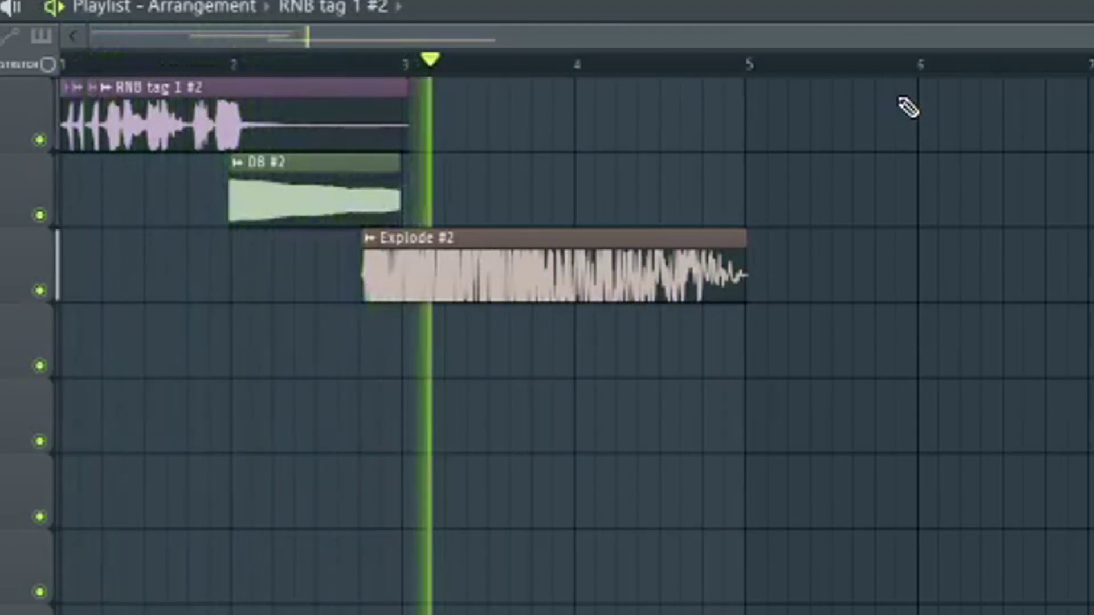
{"action": "key", "text": "space"}
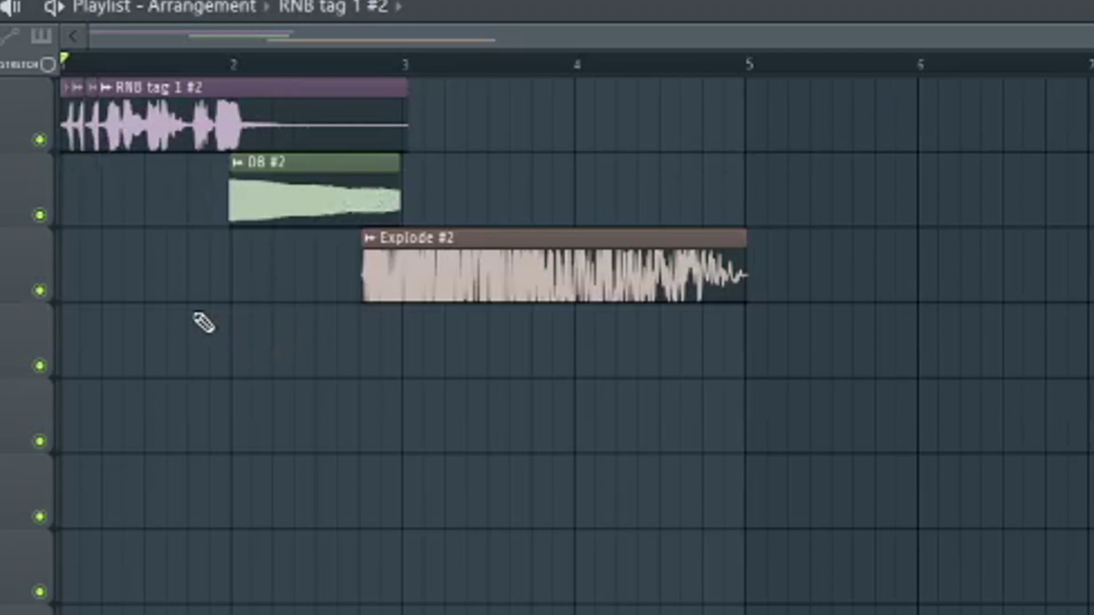
{"action": "key", "text": "space"}
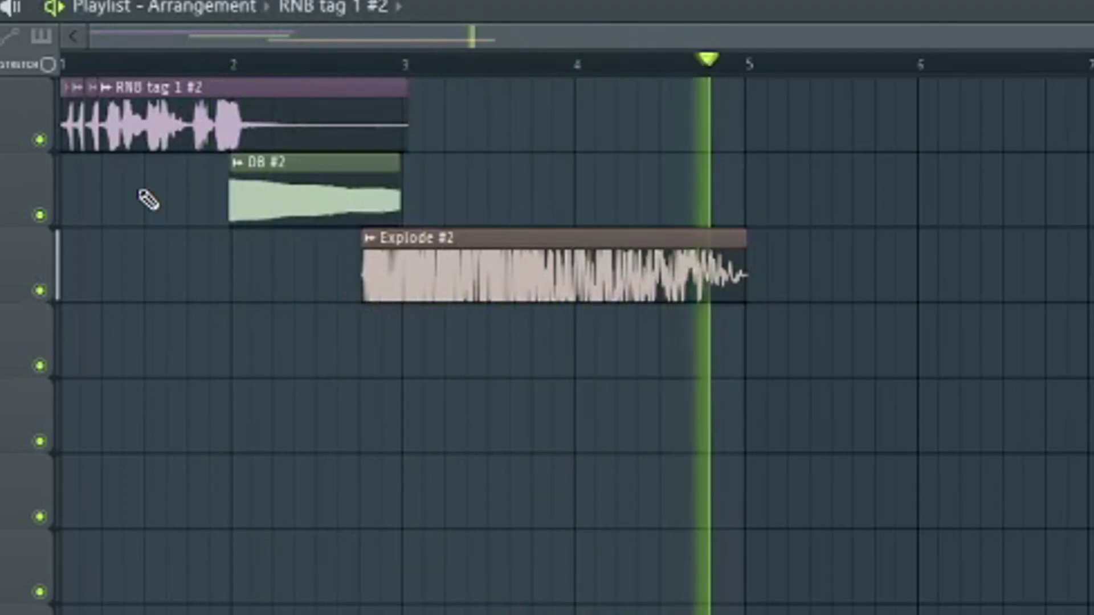
{"action": "key", "text": "space"}
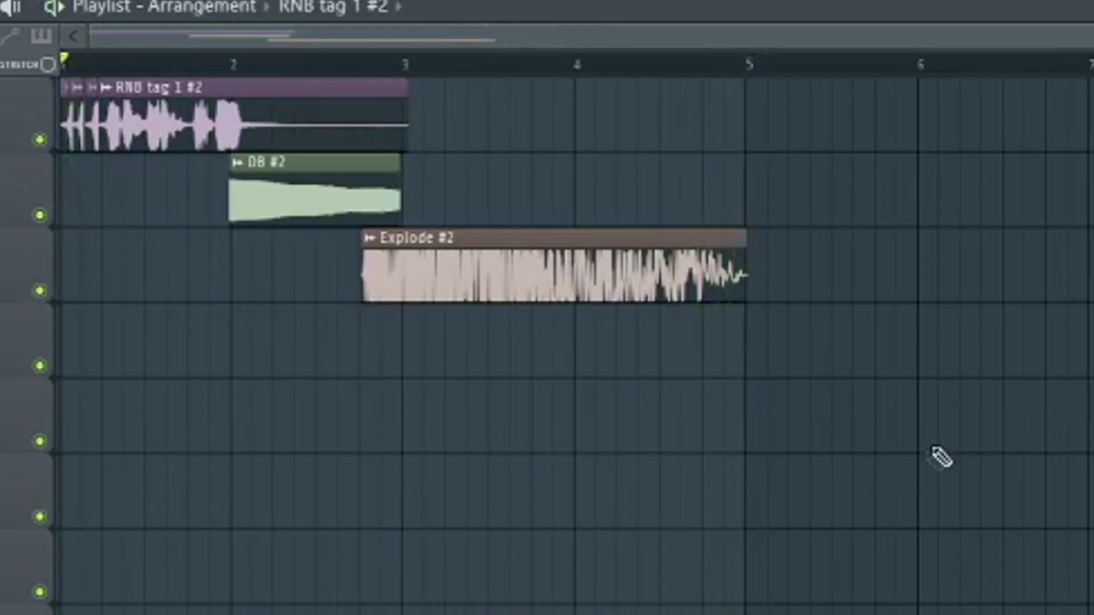